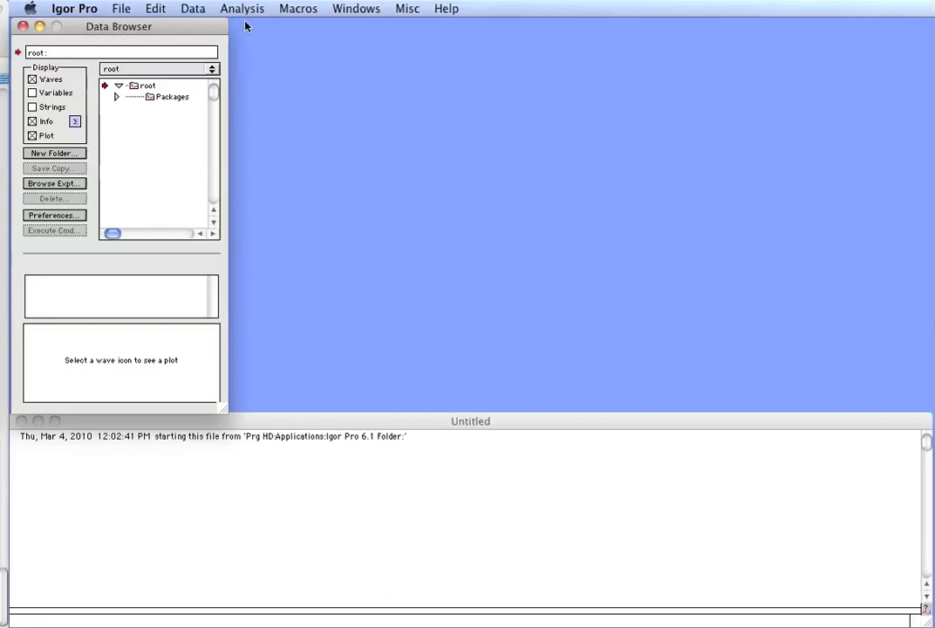
# - Load the Irena SAS macros from the Macros menu and bring up the SAS tools list
pyautogui.click(298, 10)
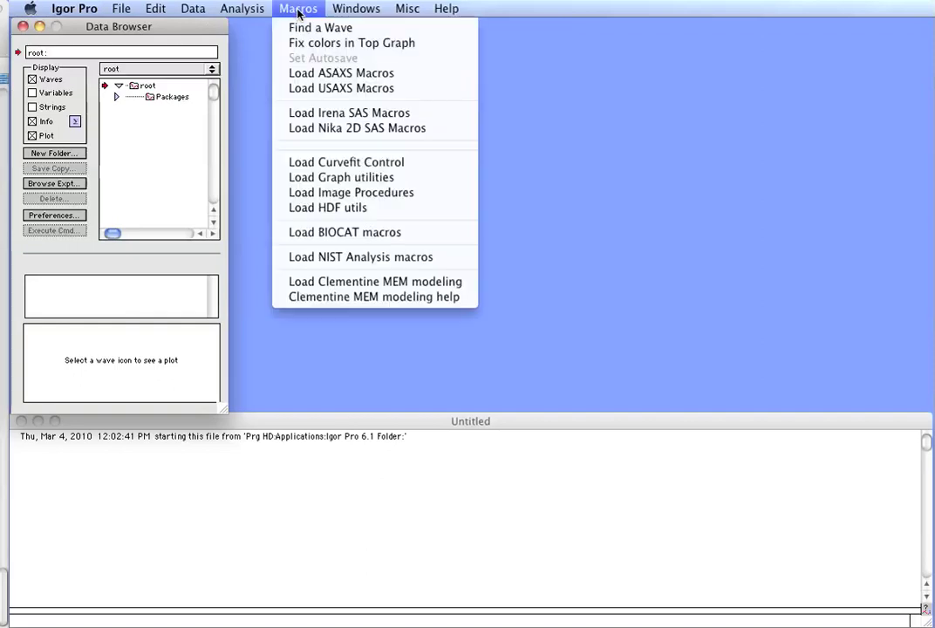
pyautogui.click(354, 118)
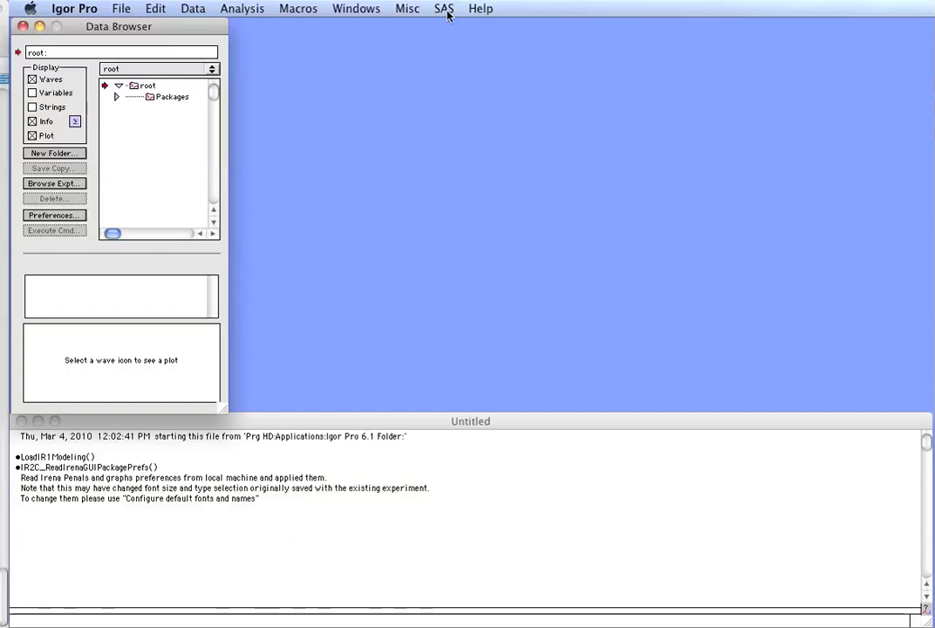
pyautogui.click(444, 10)
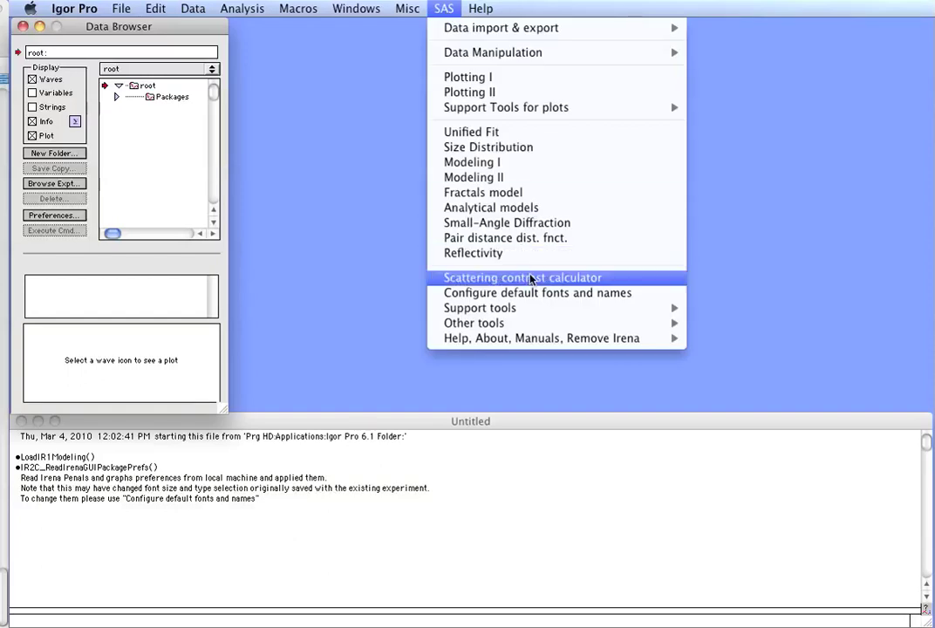
# - Launch the Scattering contrast calculator and nudge its panel slightly right and down
pyautogui.click(476, 277)
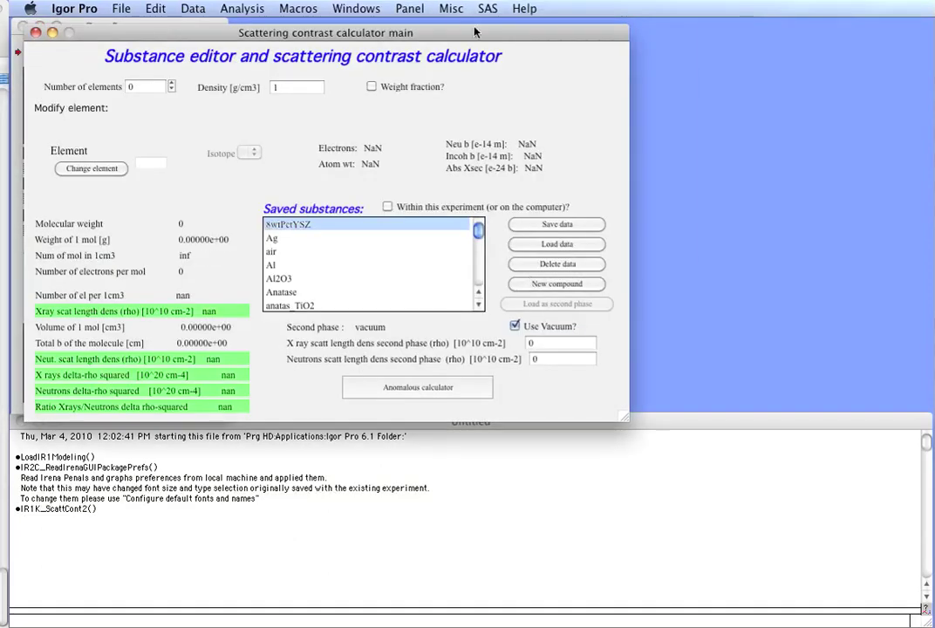
pyautogui.moveTo(400, 28); pyautogui.dragTo(483, 50)
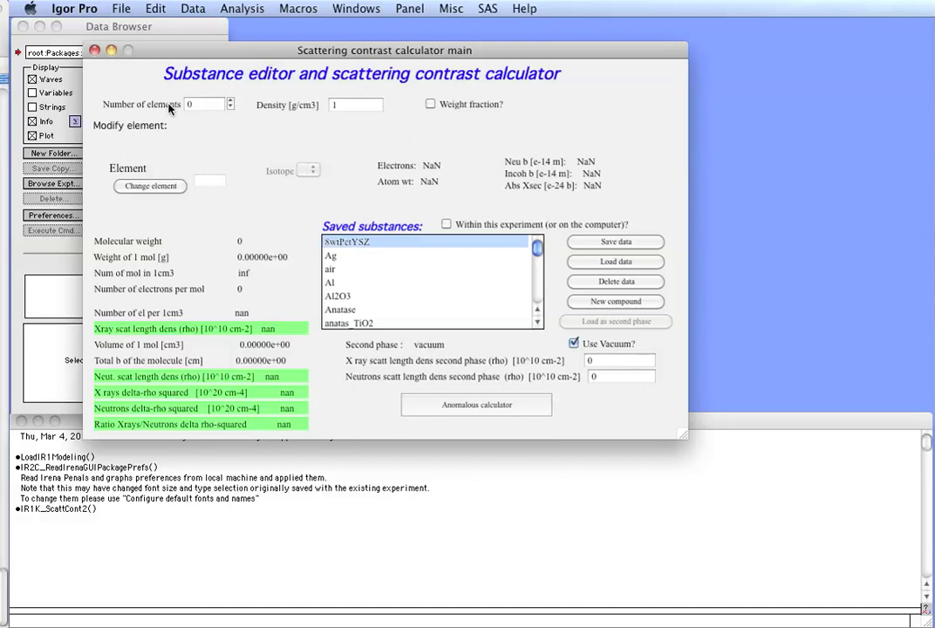
# - Set the compound to 2 elements with a density of 4 g/cm3
pyautogui.click(231, 102)
pyautogui.click(231, 102)
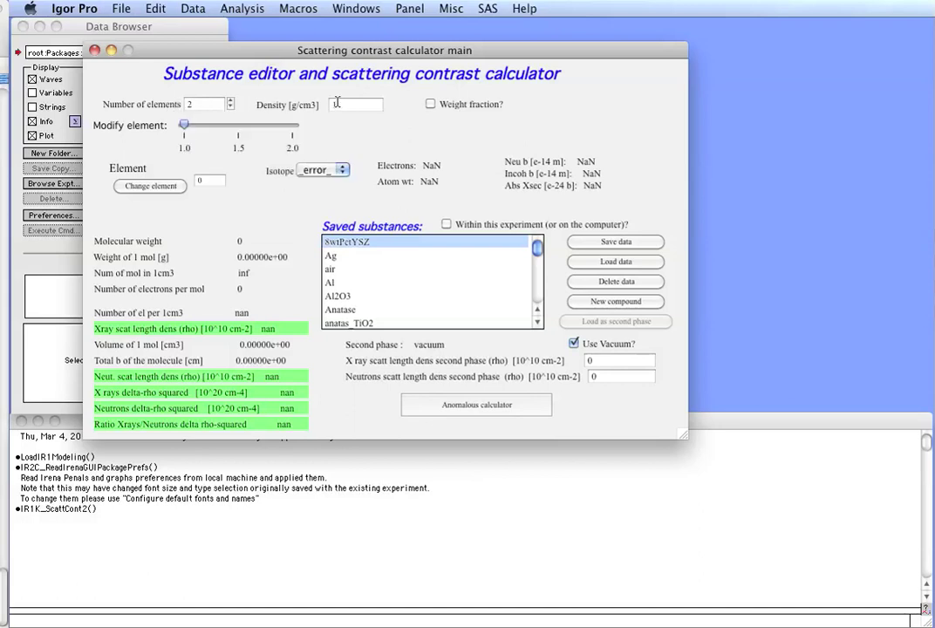
pyautogui.click(323, 105)
pyautogui.write('4')
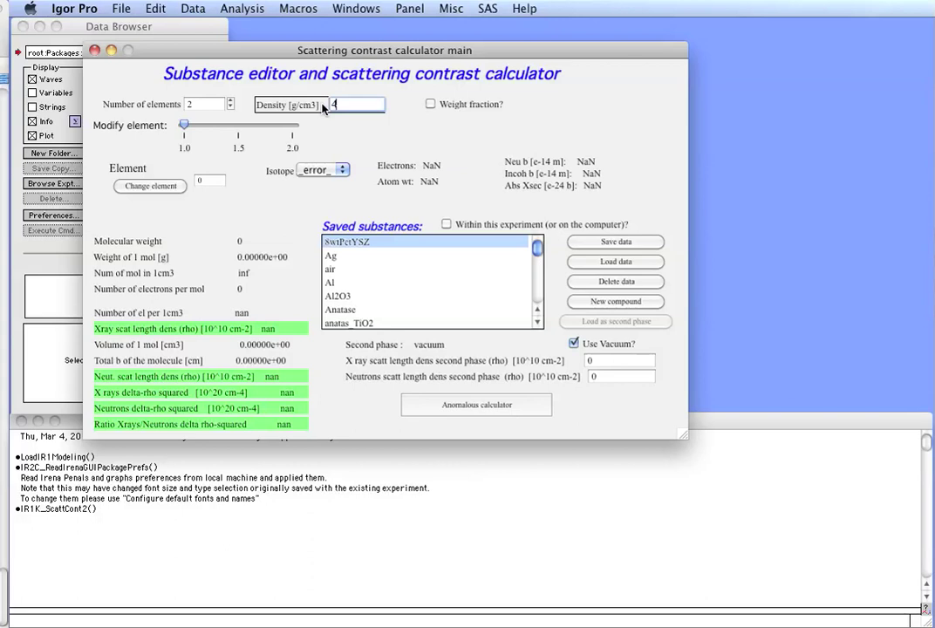
pyautogui.press('Return')
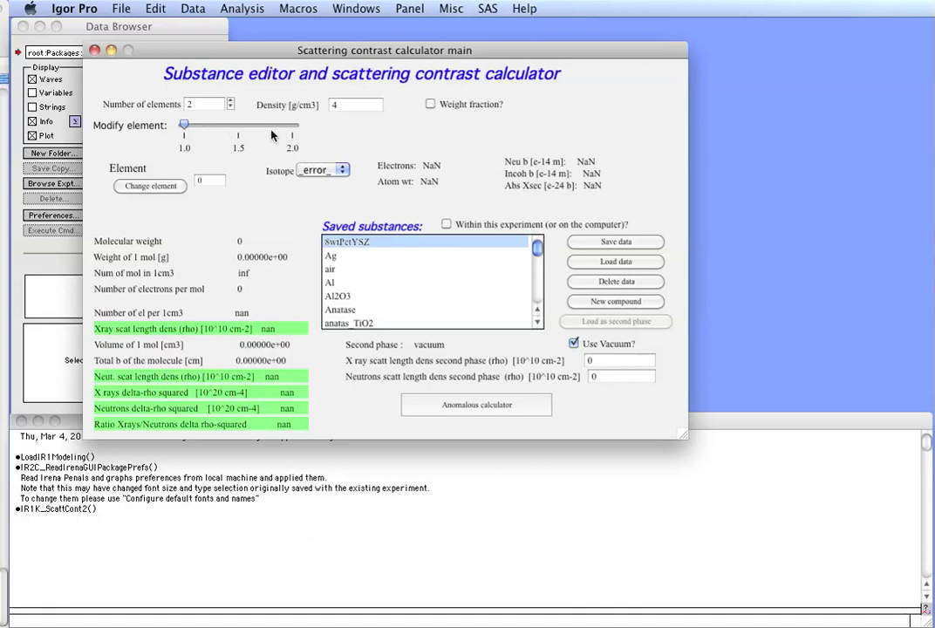
# - Make the first element aluminium (Al) with 2 atoms
pyautogui.click(147, 187)
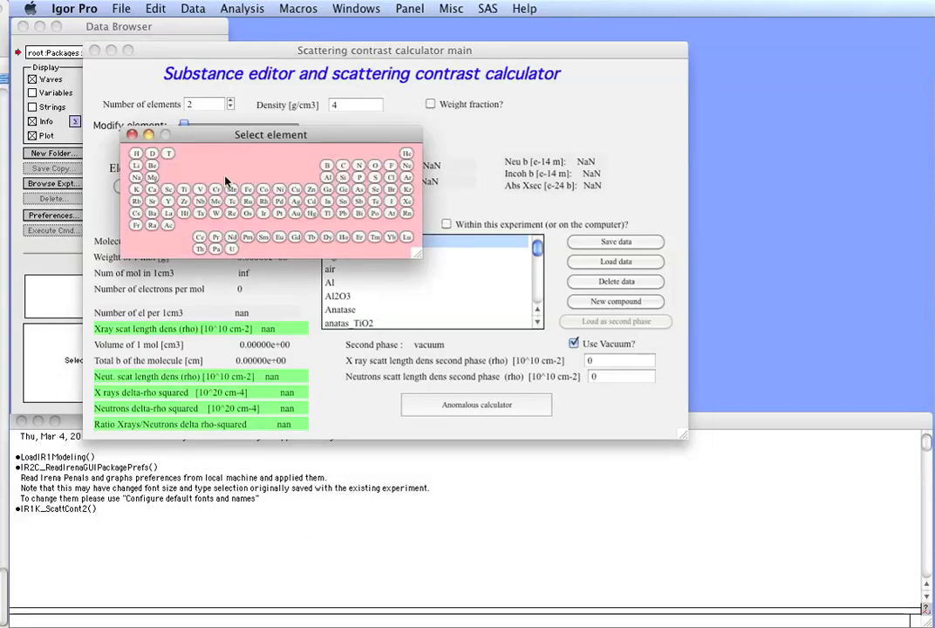
pyautogui.click(328, 178)
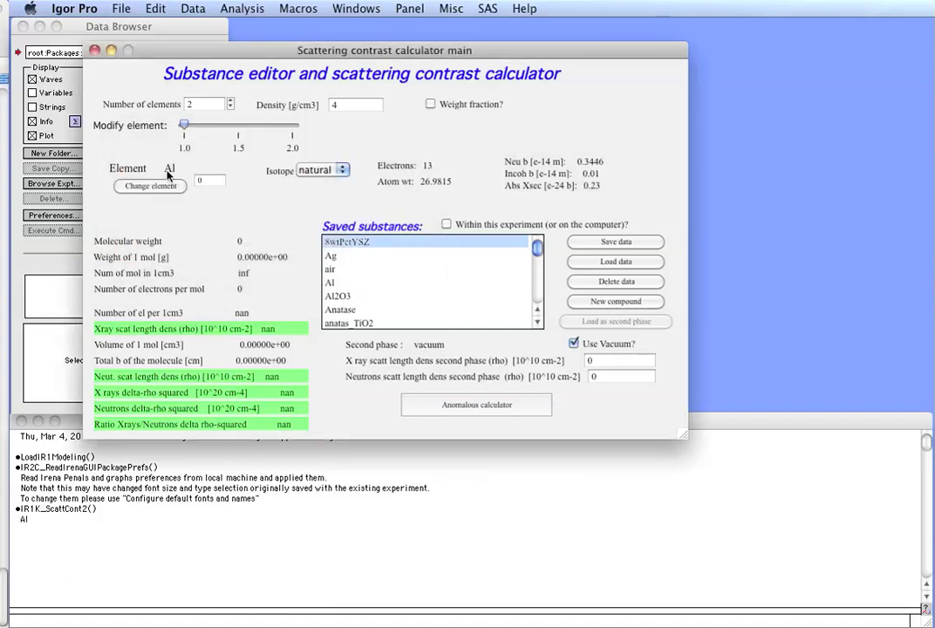
pyautogui.click(194, 179)
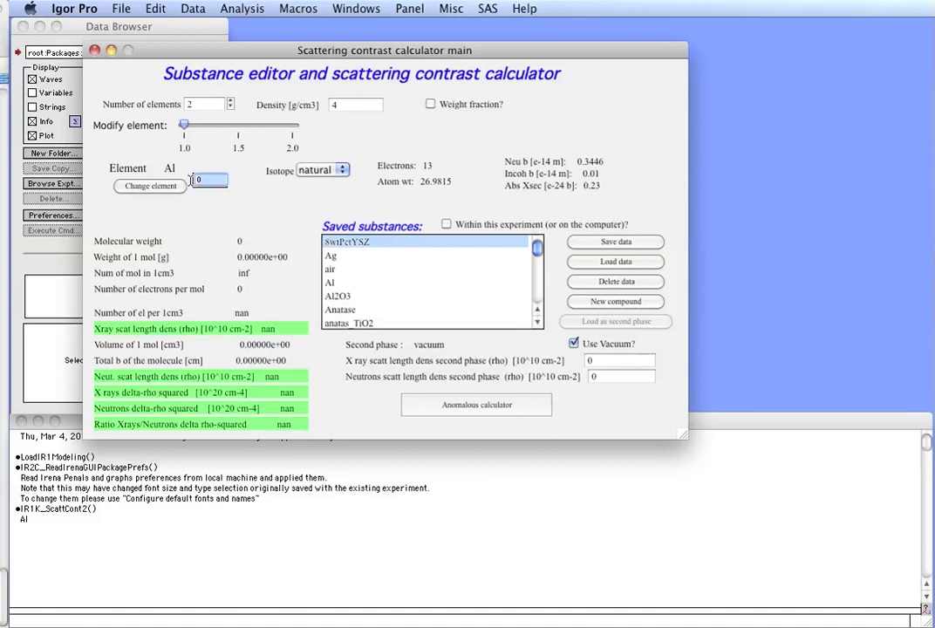
pyautogui.write('2')
pyautogui.press('Return')
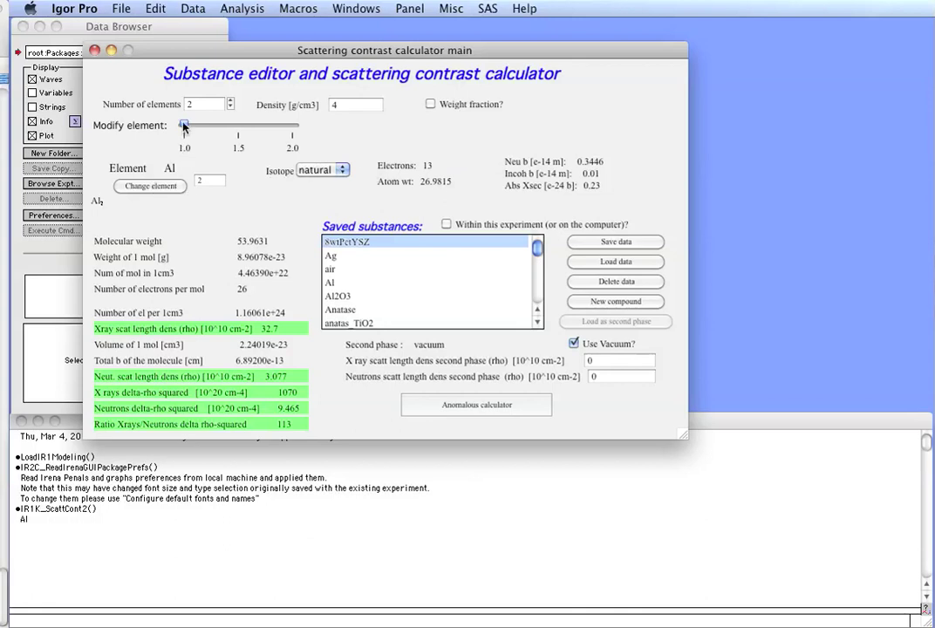
# - Make the second element oxygen (O) with 3 atoms, giving Al2O3
pyautogui.click(293, 127)
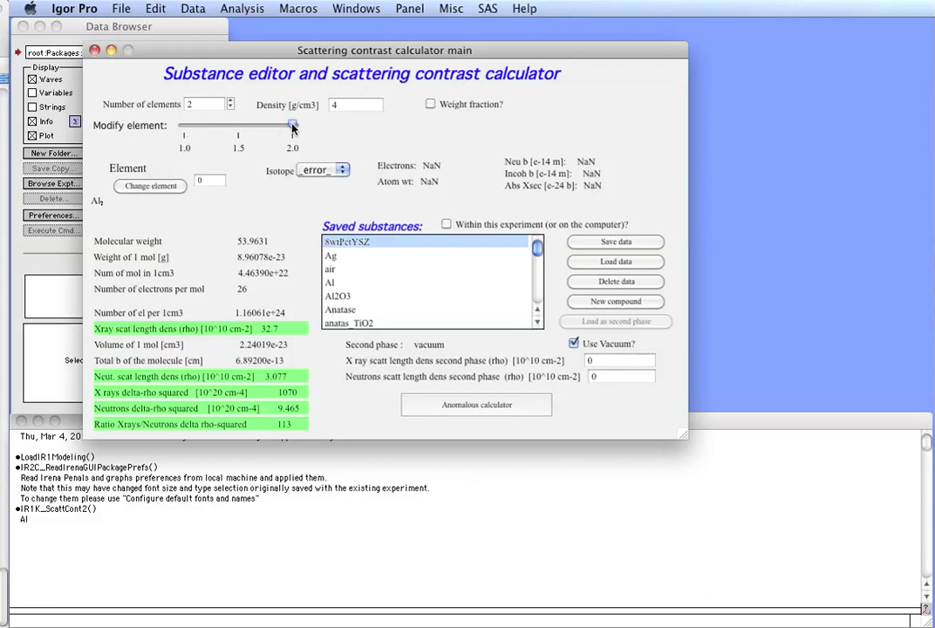
pyautogui.click(153, 187)
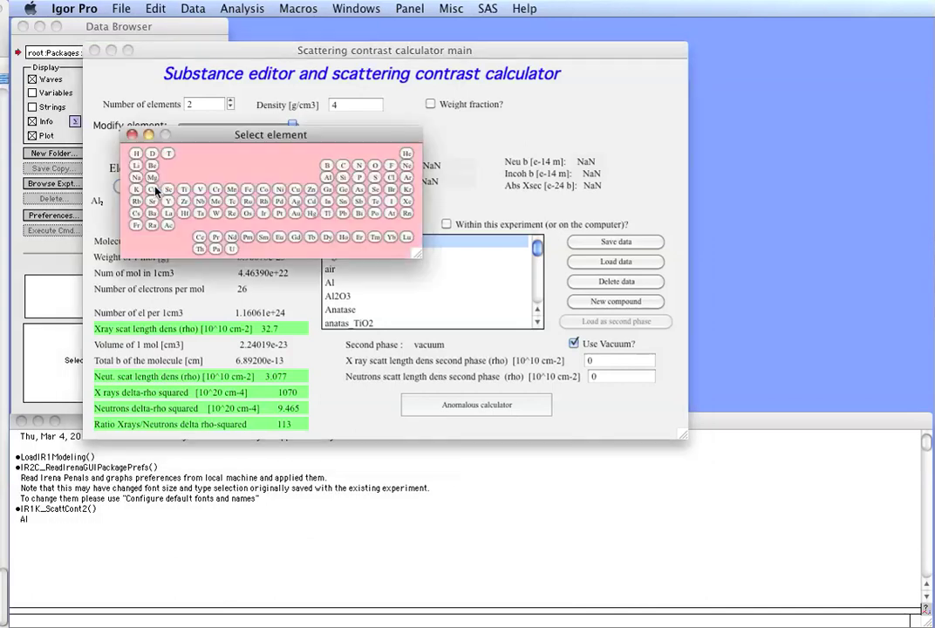
pyautogui.click(376, 168)
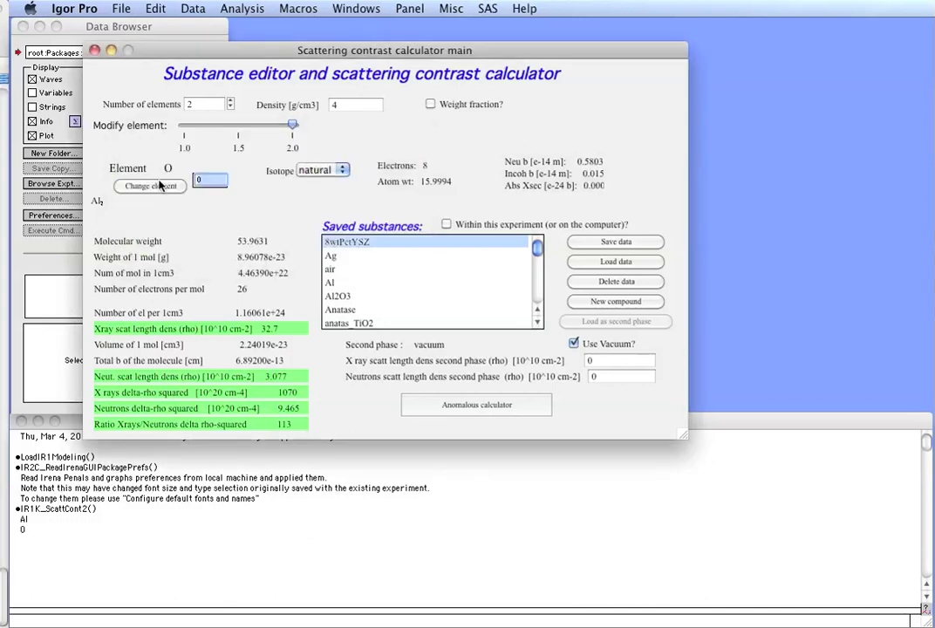
pyautogui.write('3')
pyautogui.press('Return')
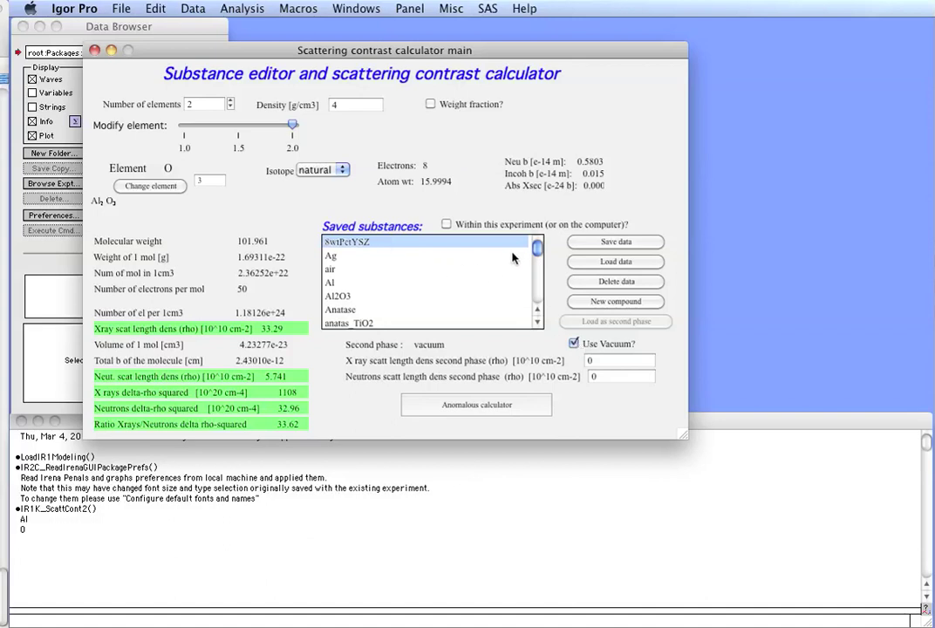
# - Review the saved substances and X-ray contrast 1108, then list only substances within this experiment
pyautogui.moveTo(536, 250)
pyautogui.mouseDown()
pyautogui.moveTo(534, 301)
pyautogui.moveTo(537, 247)
pyautogui.mouseUp()
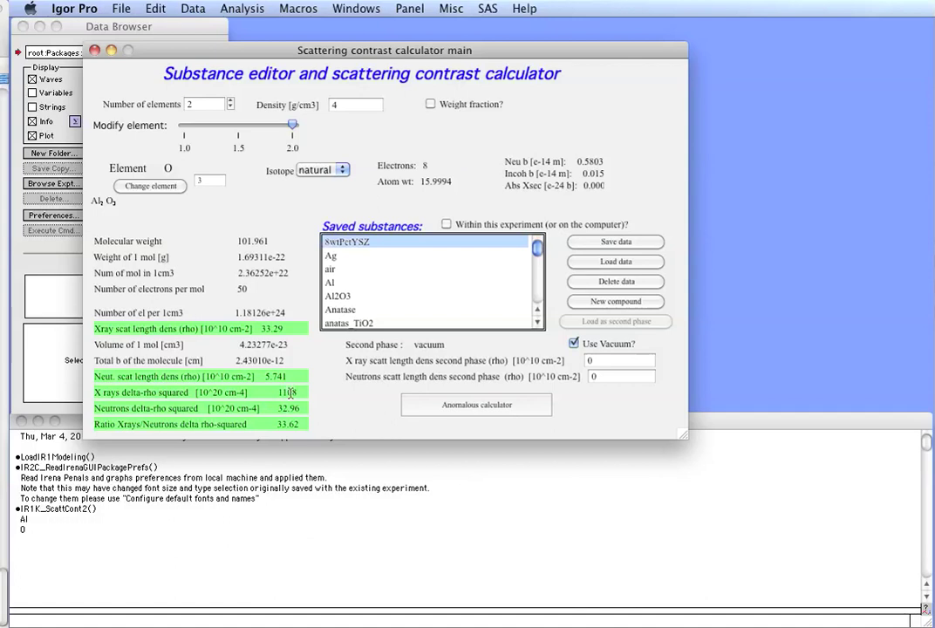
pyautogui.click(278, 393)
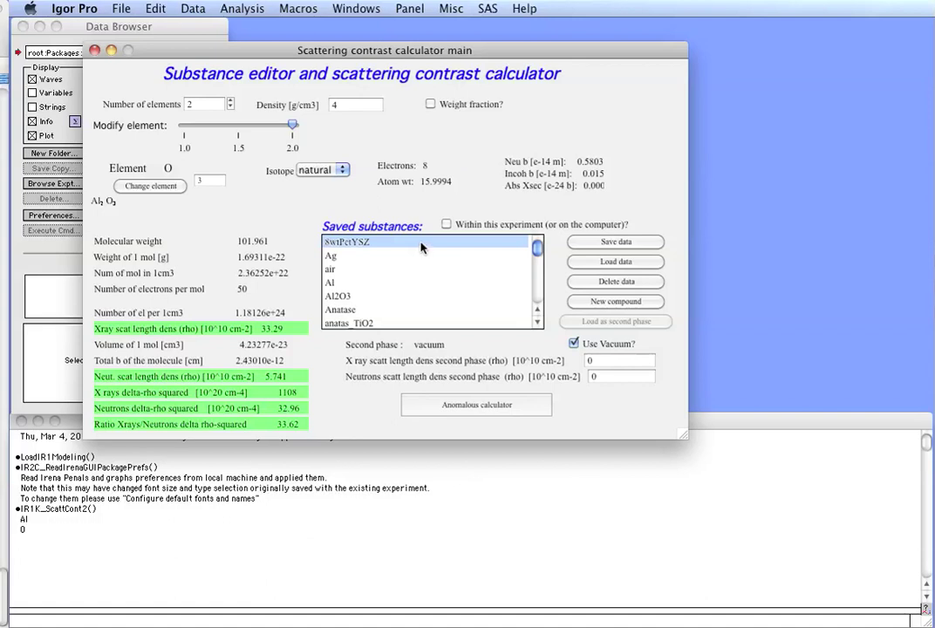
pyautogui.moveTo(538, 251)
pyautogui.mouseDown()
pyautogui.moveTo(539, 295)
pyautogui.moveTo(539, 251)
pyautogui.mouseUp()
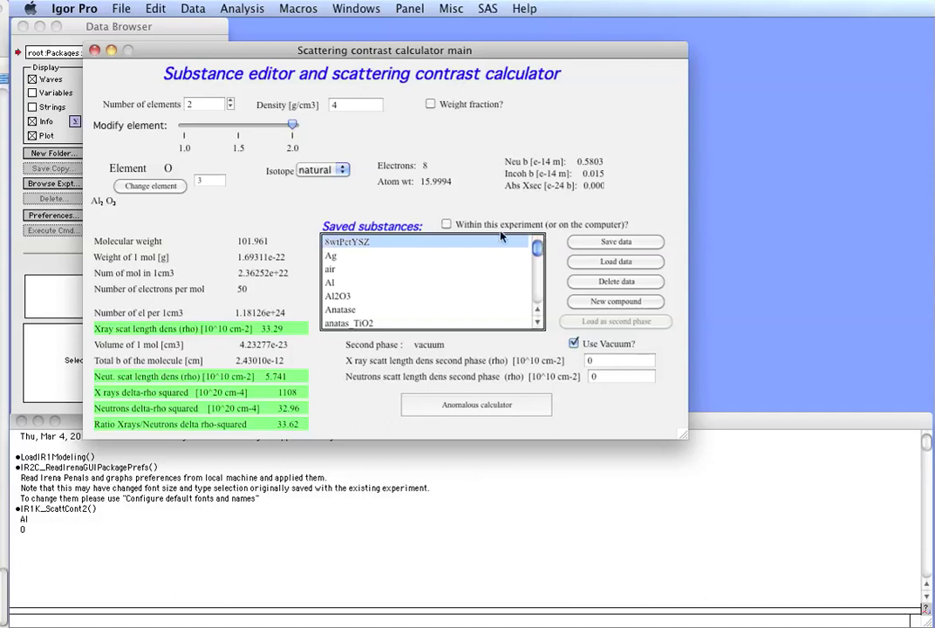
pyautogui.click(447, 225)
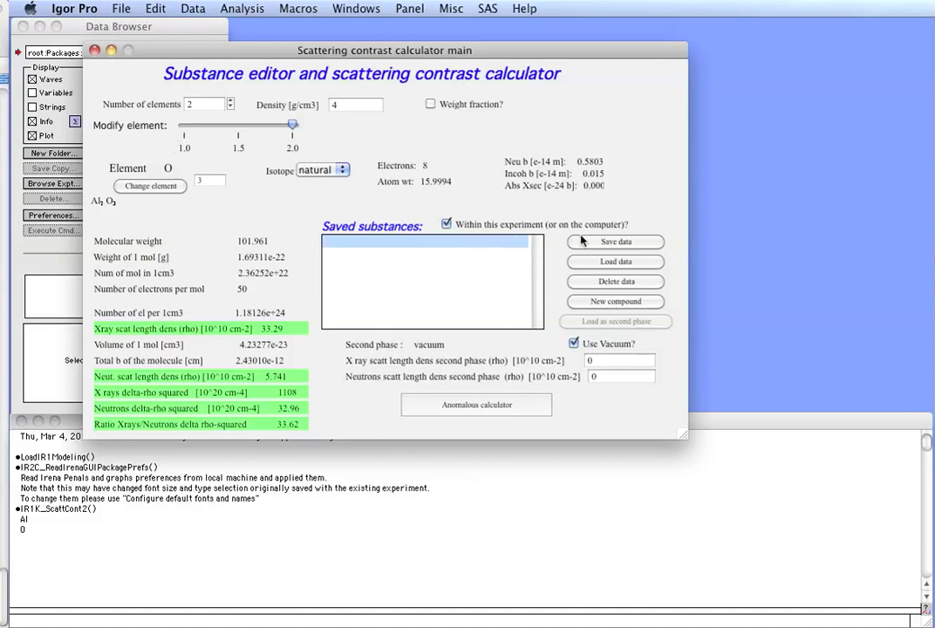
# - Save the current compound into the experiment under the name Al2O3
pyautogui.click(600, 245)
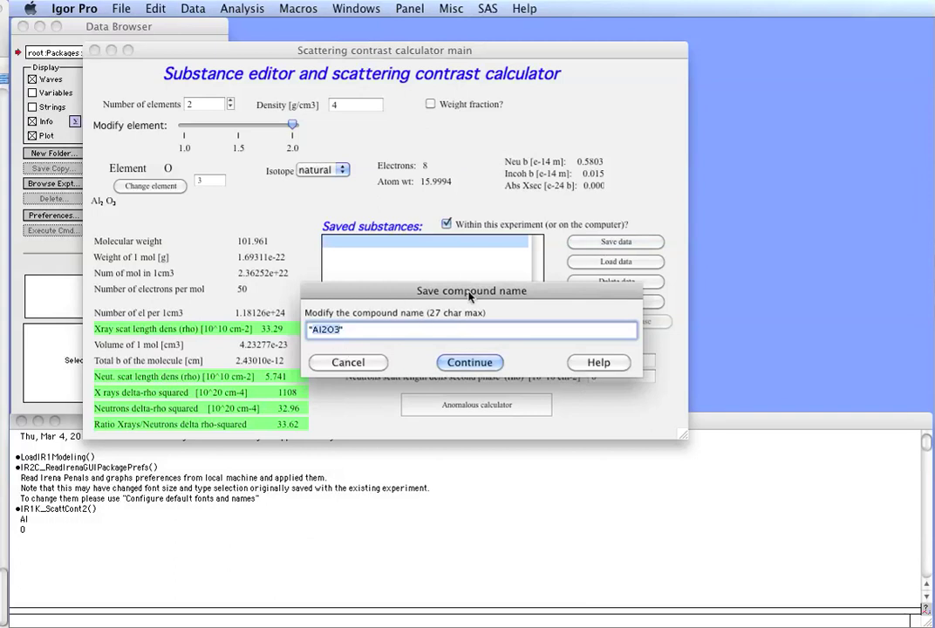
pyautogui.click(346, 331)
pyautogui.click(471, 363)
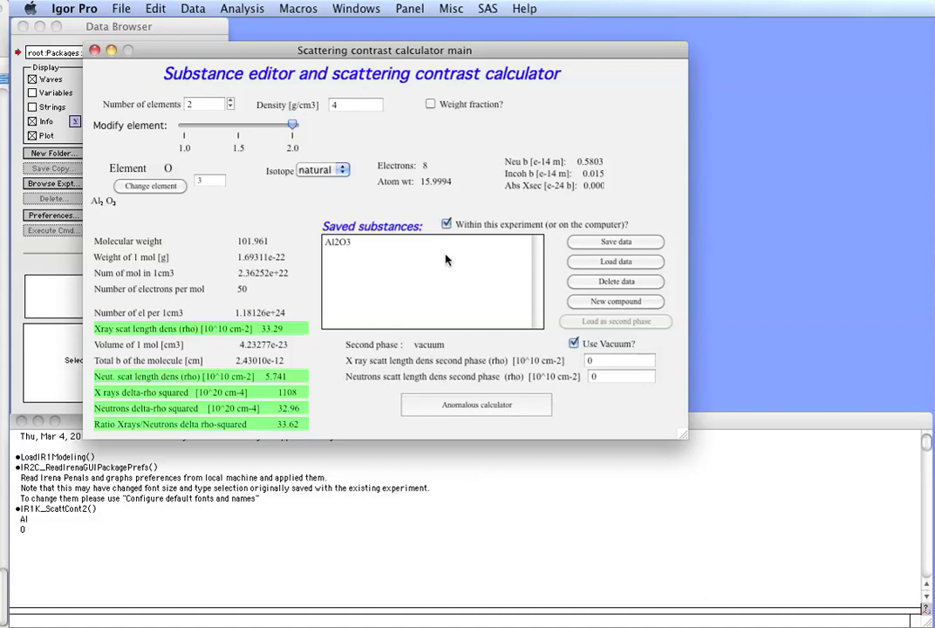
# - Start a new compound with 2 elements and a density of 6 g/cm3
pyautogui.click(614, 302)
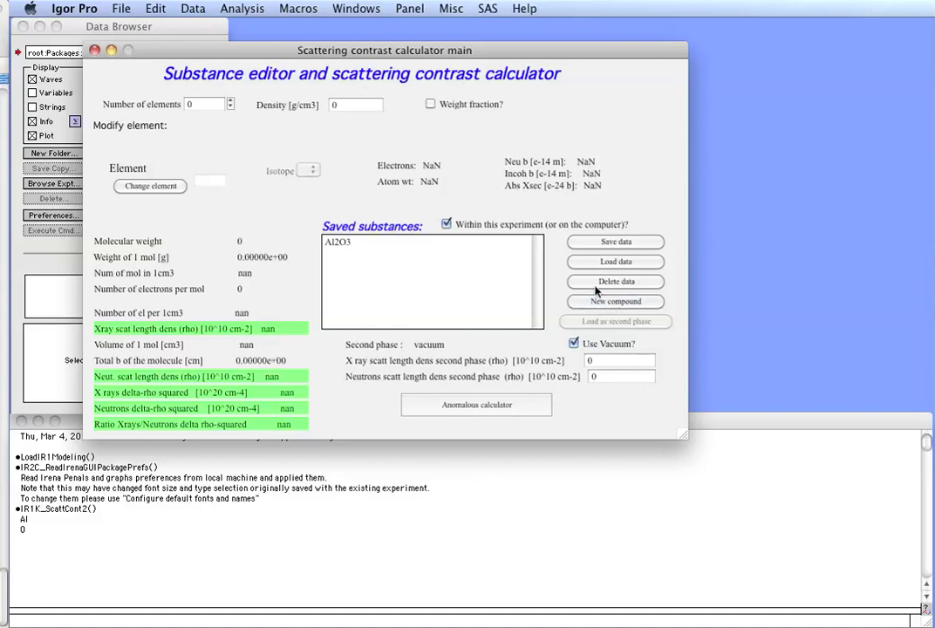
pyautogui.click(231, 101)
pyautogui.click(231, 101)
pyautogui.click(323, 106)
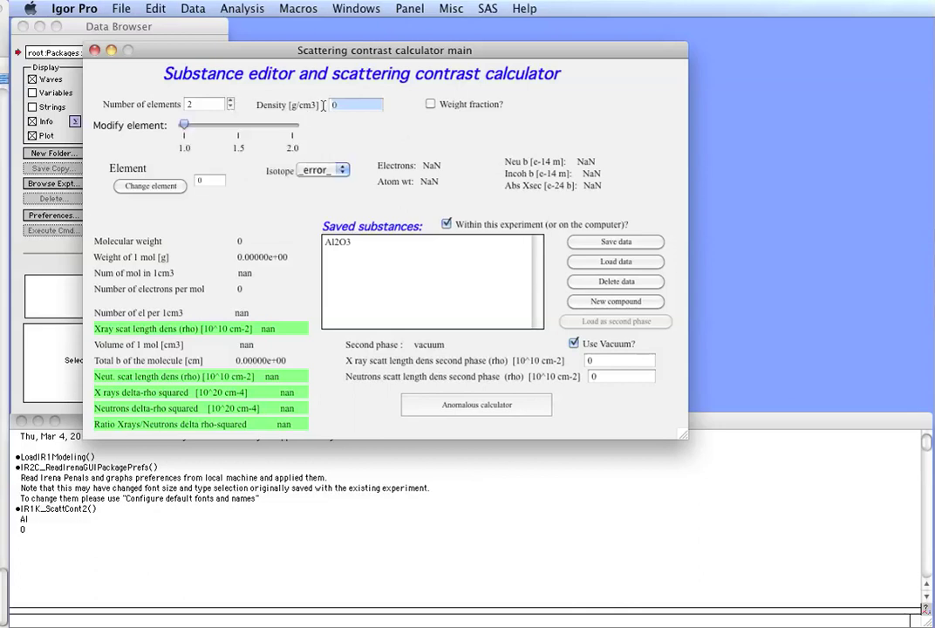
pyautogui.write('6')
pyautogui.press('Return')
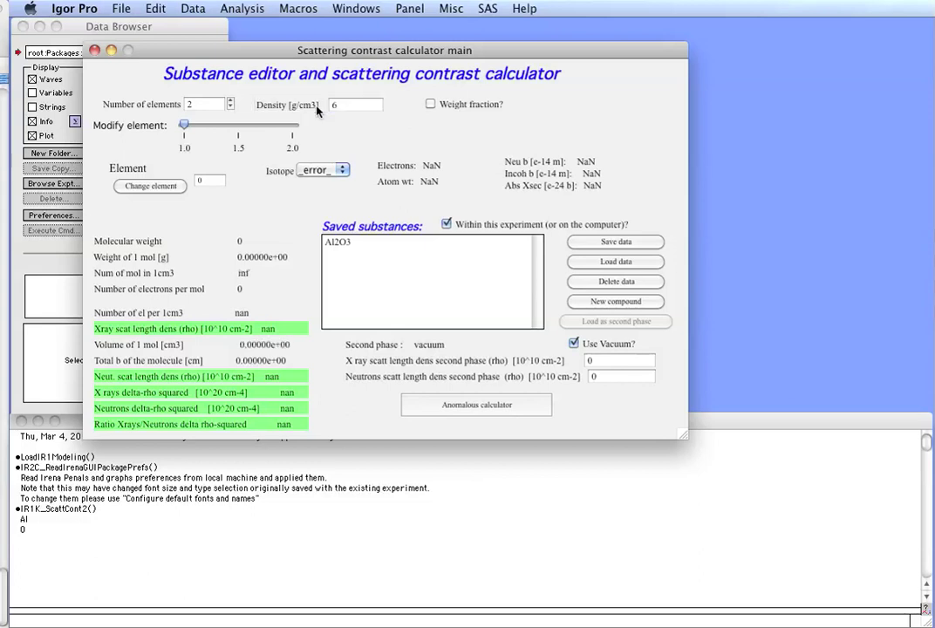
# - Make the first element zirconium (Zr) with 1 atom
pyautogui.click(147, 186)
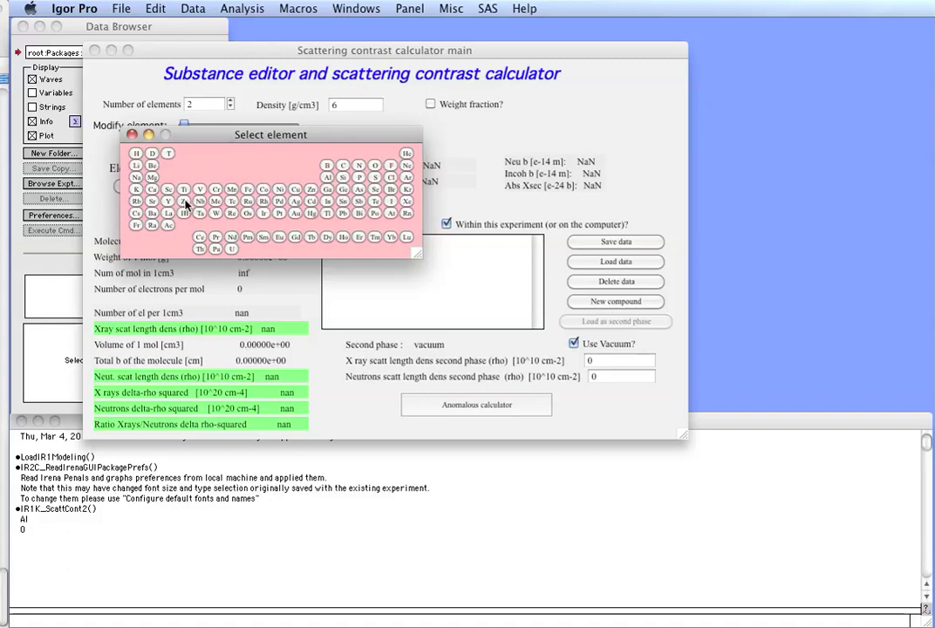
pyautogui.click(185, 202)
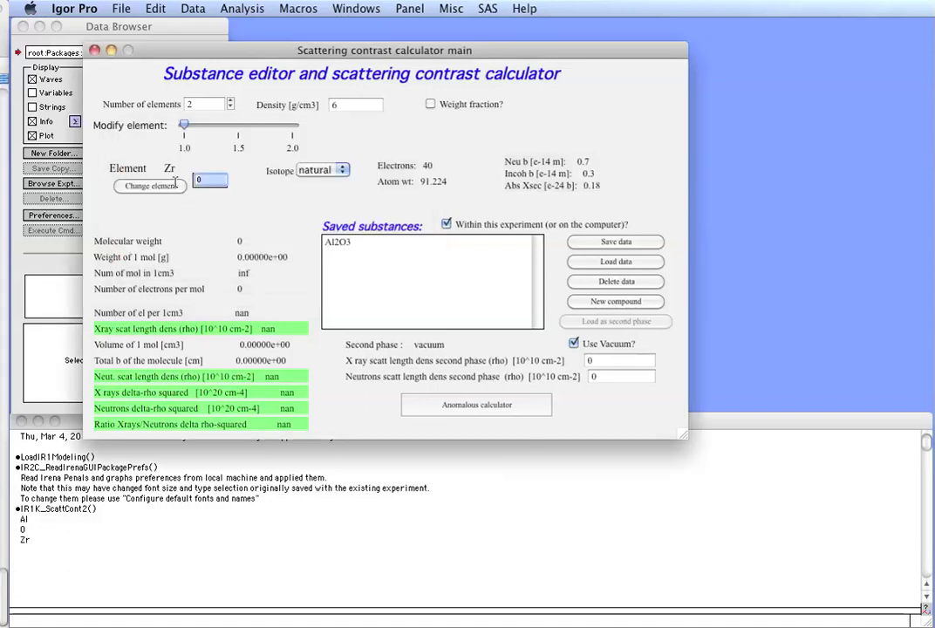
pyautogui.write('1')
pyautogui.press('Return')
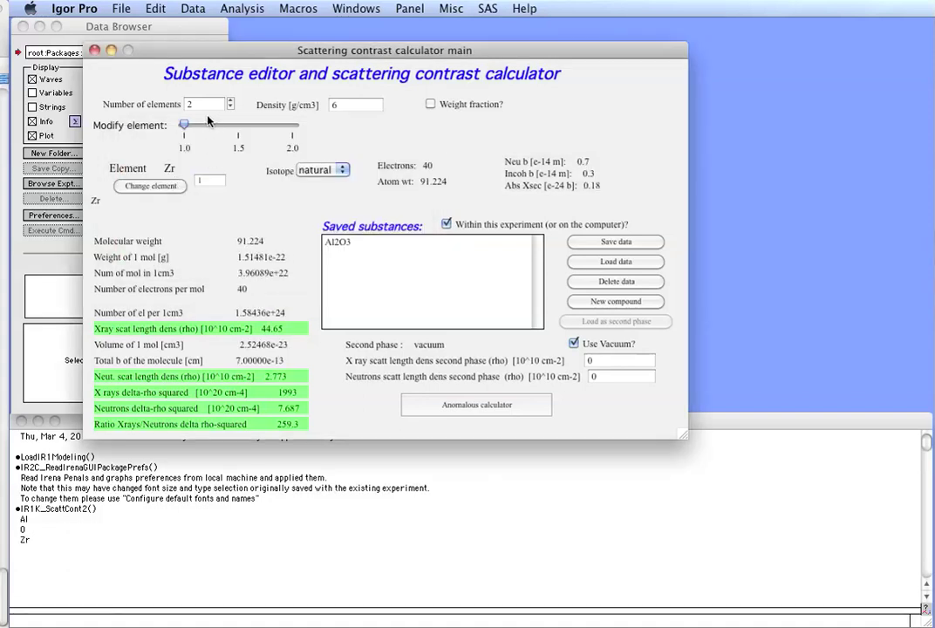
# - Make the second element oxygen with 2 atoms and save the compound as ZrO2
pyautogui.moveTo(188, 128); pyautogui.dragTo(275, 129)
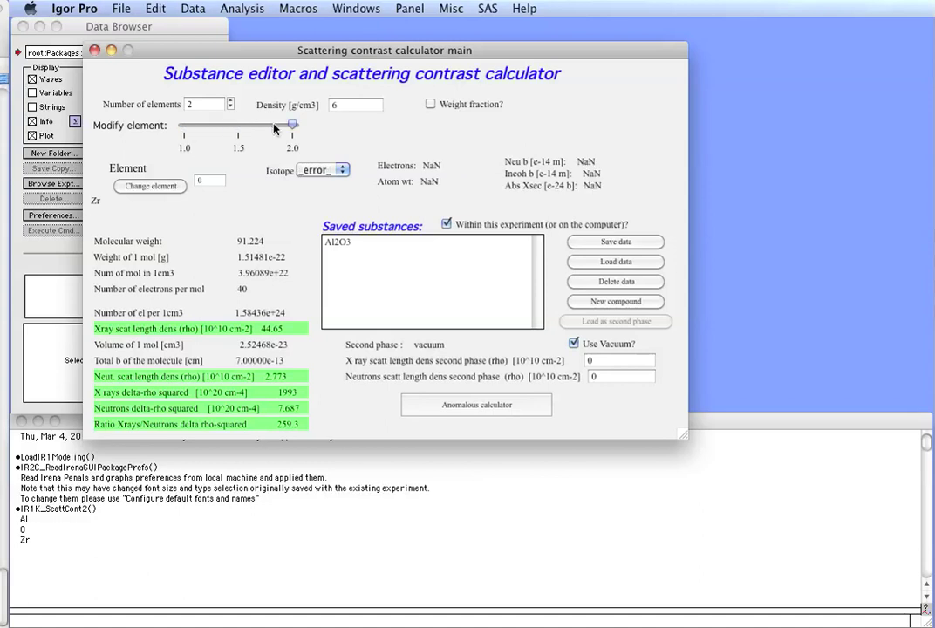
pyautogui.click(130, 184)
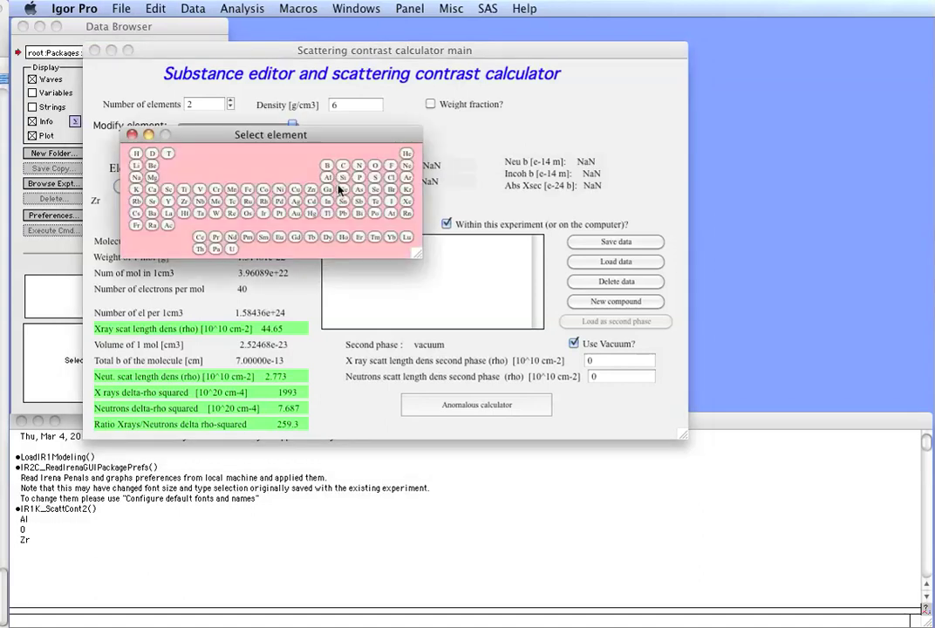
pyautogui.click(373, 167)
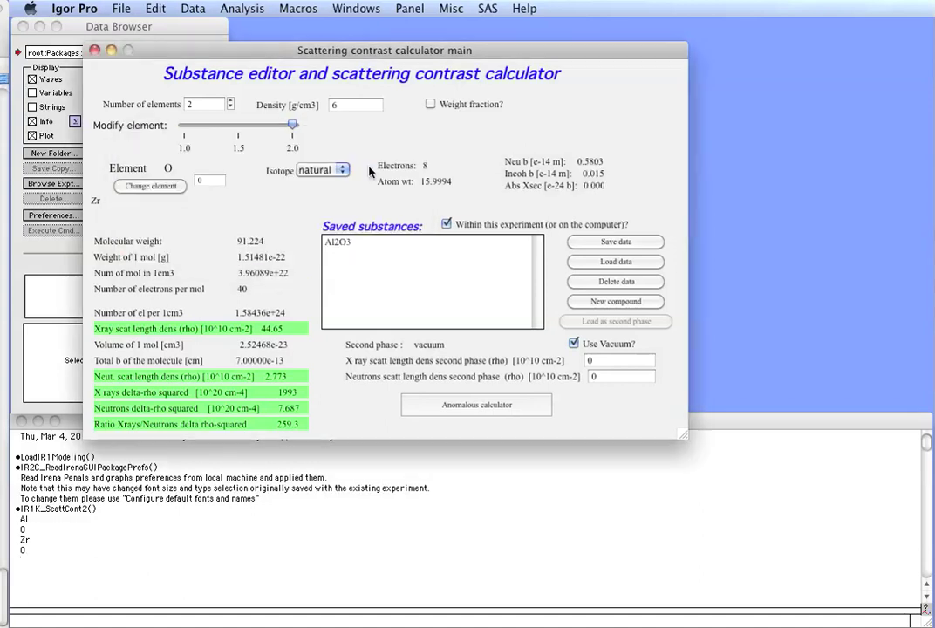
pyautogui.click(199, 183)
pyautogui.write('2')
pyautogui.press('Return')
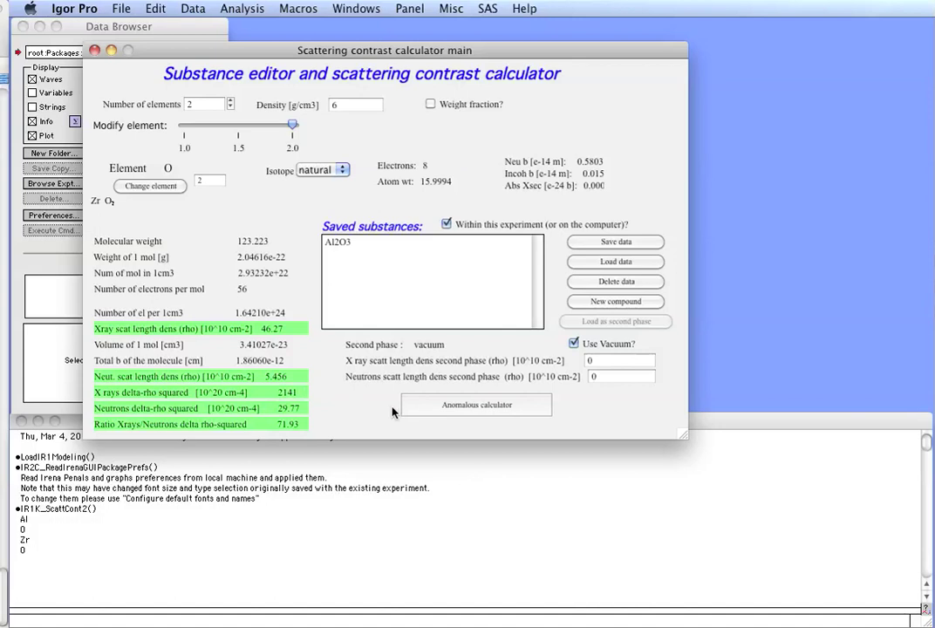
pyautogui.click(591, 243)
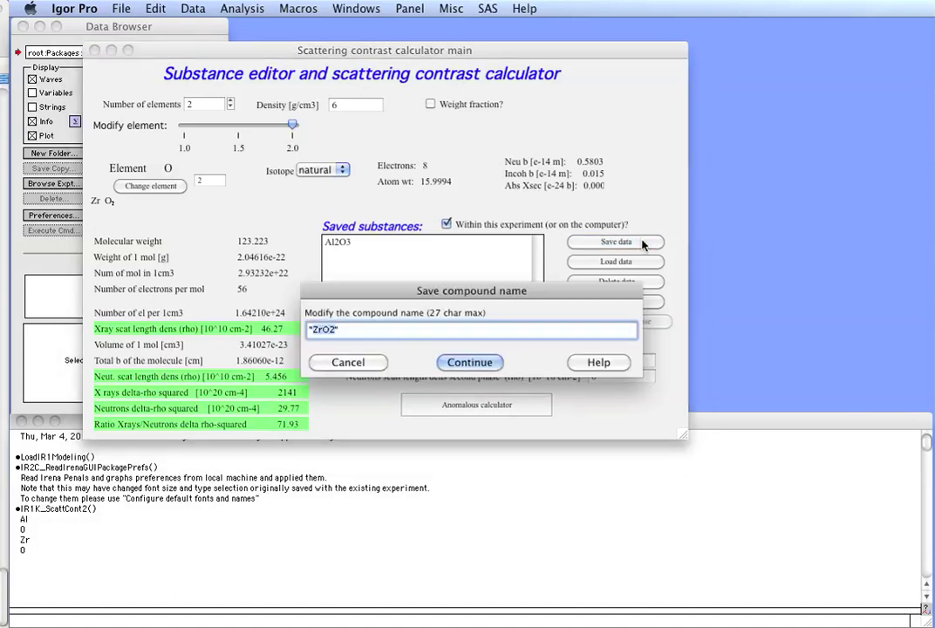
pyautogui.click(472, 362)
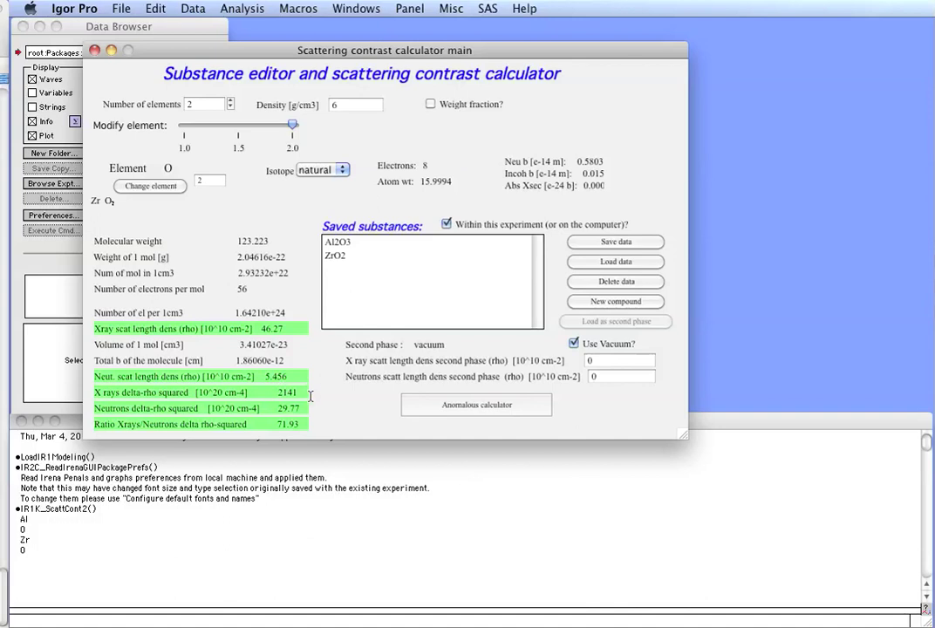
# - Inspect the X-ray and neutron delta-rho squared values of the compound
pyautogui.click(277, 392)
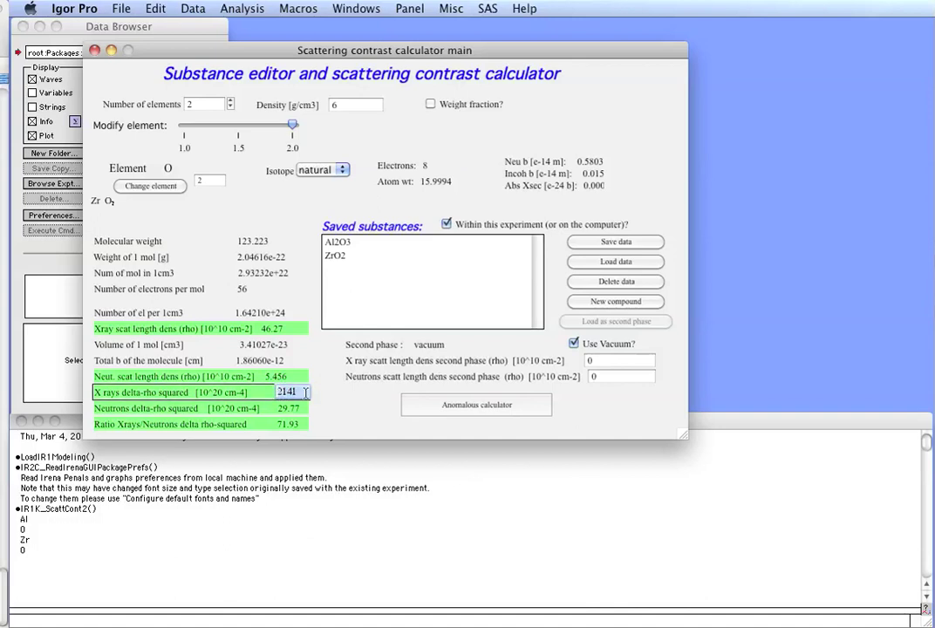
pyautogui.click(301, 393)
pyautogui.click(279, 408)
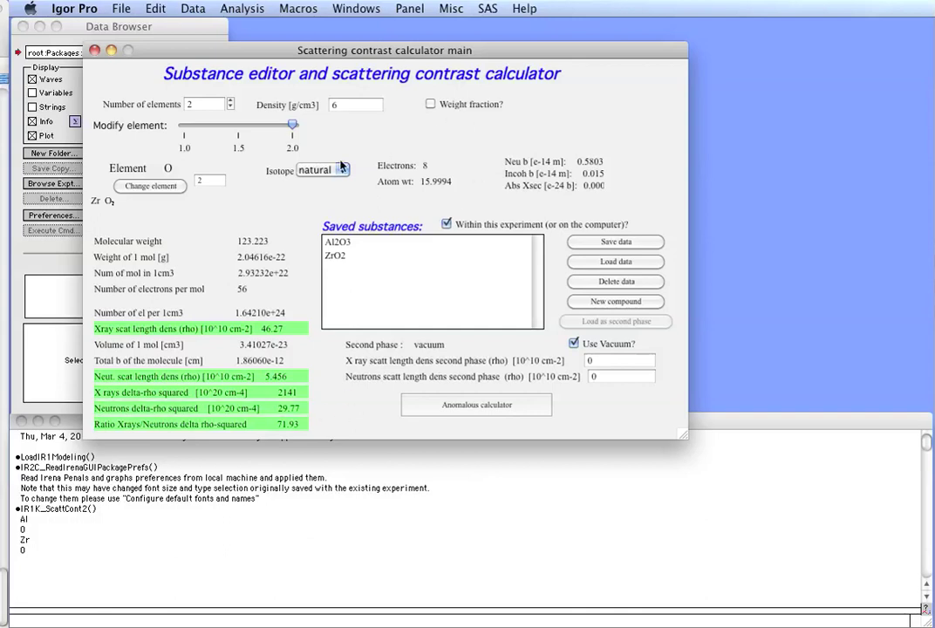
# - Keep oxygen's natural isotope mix and open the anomalous scattering contrast calculator
pyautogui.click(338, 170)
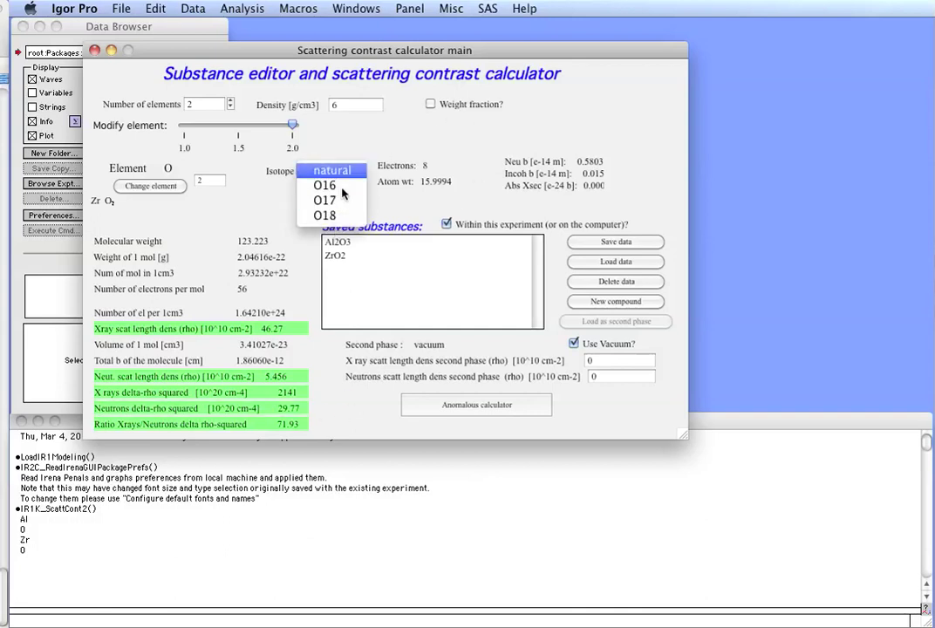
pyautogui.click(368, 149)
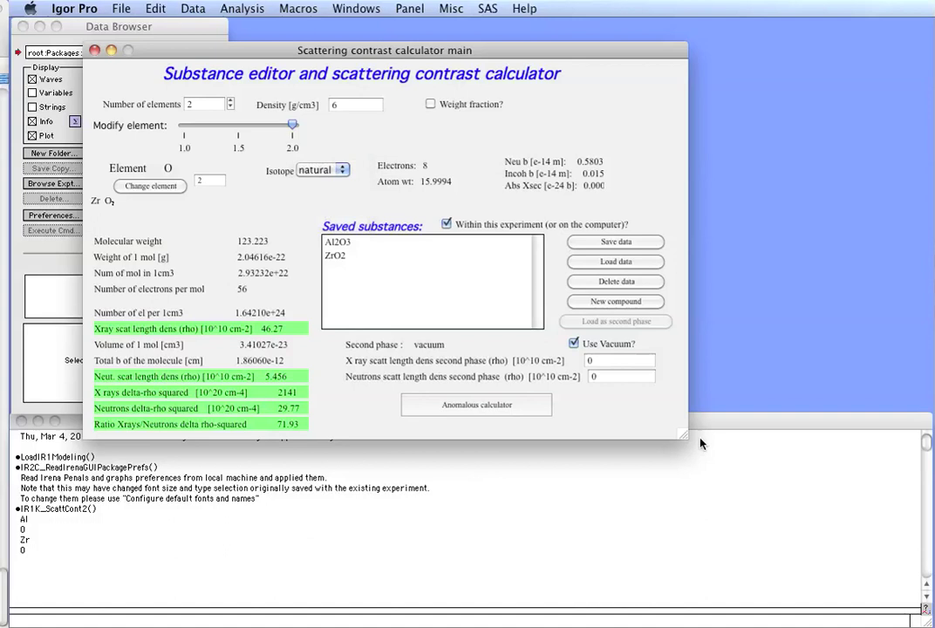
pyautogui.click(501, 407)
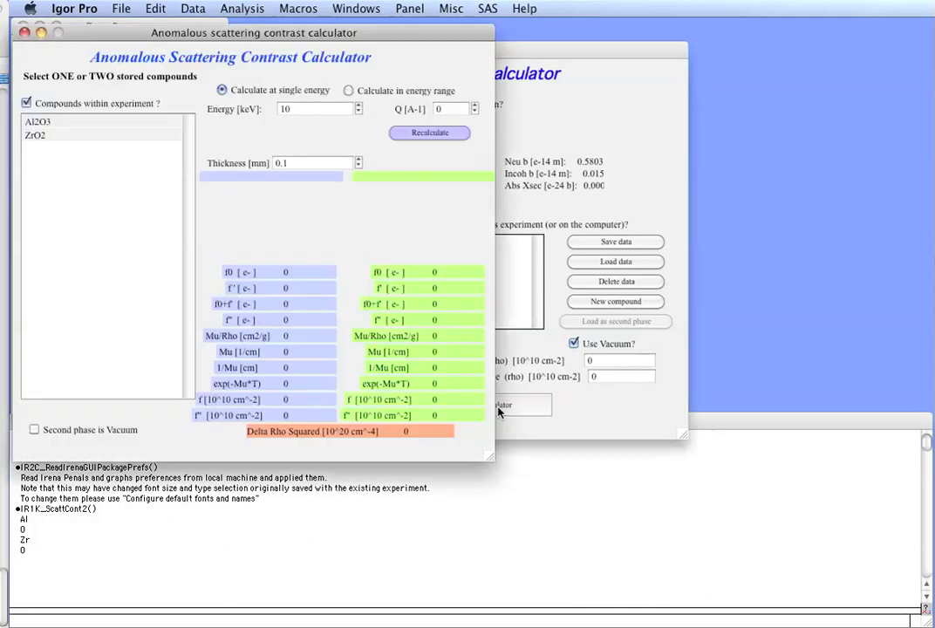
# - Reposition the anomalous calculator and change its single energy from 10 to 17.48 keV
pyautogui.moveTo(194, 33); pyautogui.dragTo(332, 41)
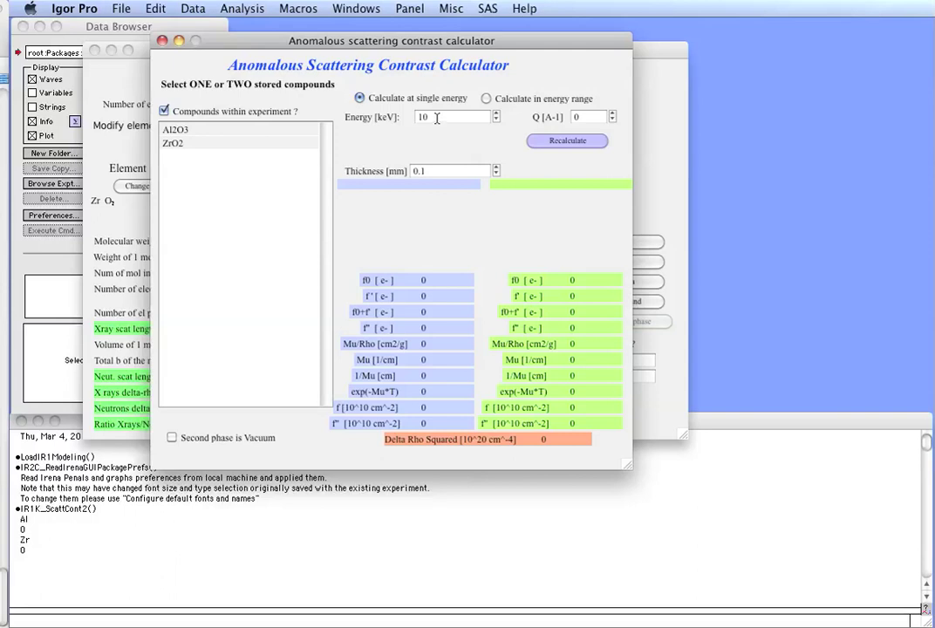
pyautogui.click(438, 117)
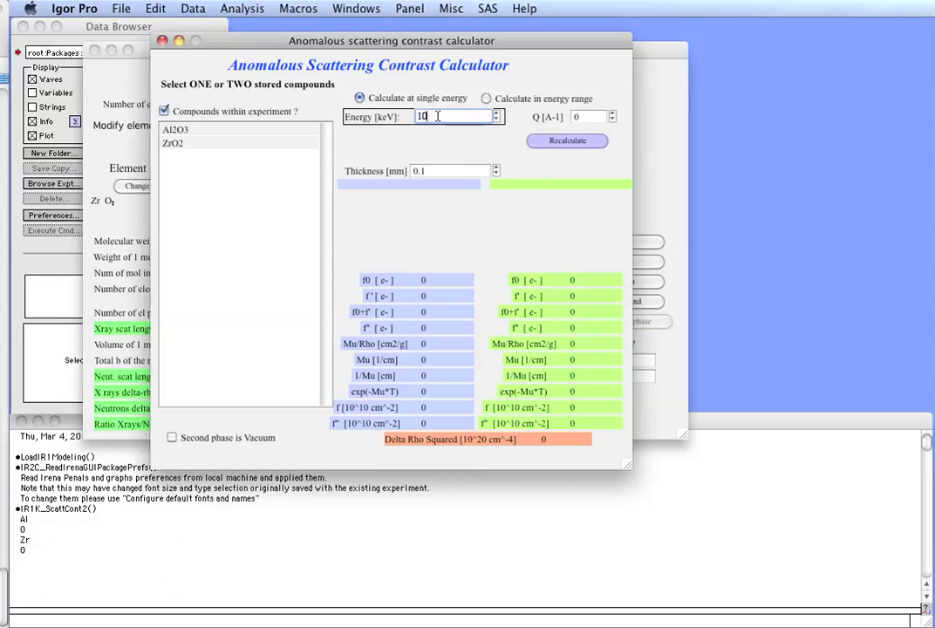
pyautogui.press('BackSpace')
pyautogui.write('7.4')
pyautogui.press('Return')
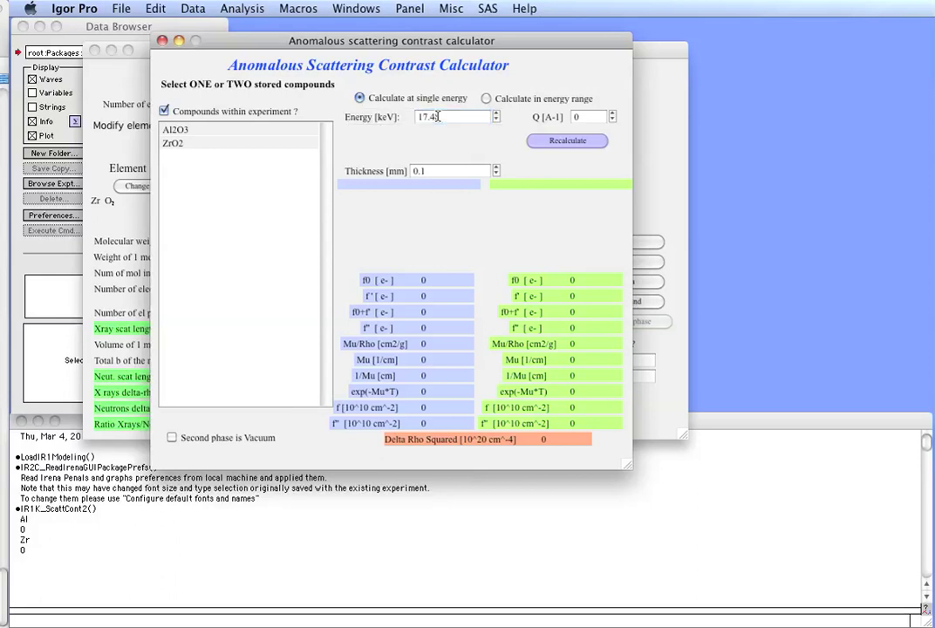
pyautogui.write('8')
pyautogui.click(589, 116)
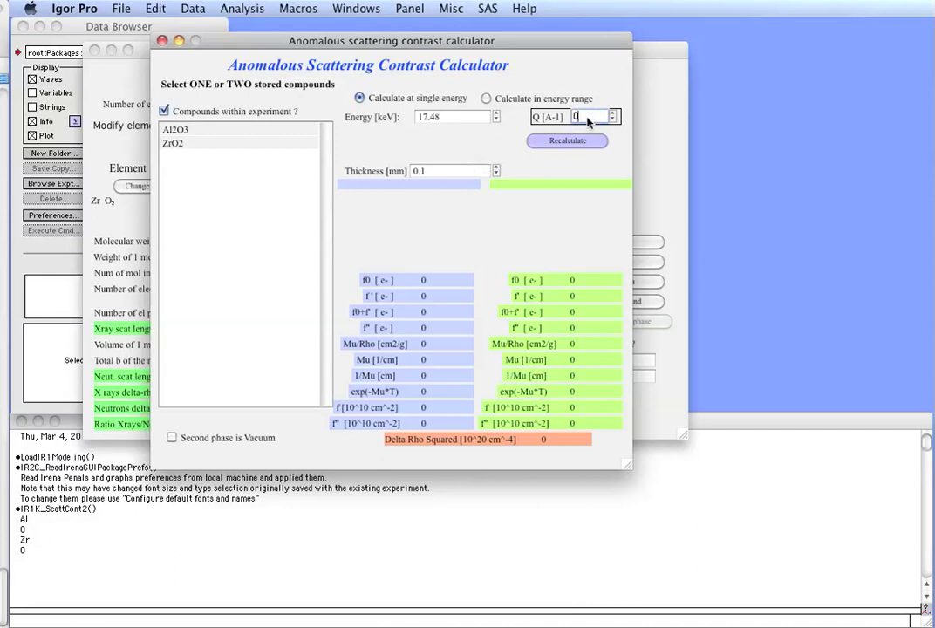
# - Keep 0.1 mm thickness, set vacuum as second phase, and recalculate ZrO2 at 17.48 keV
pyautogui.click(441, 171)
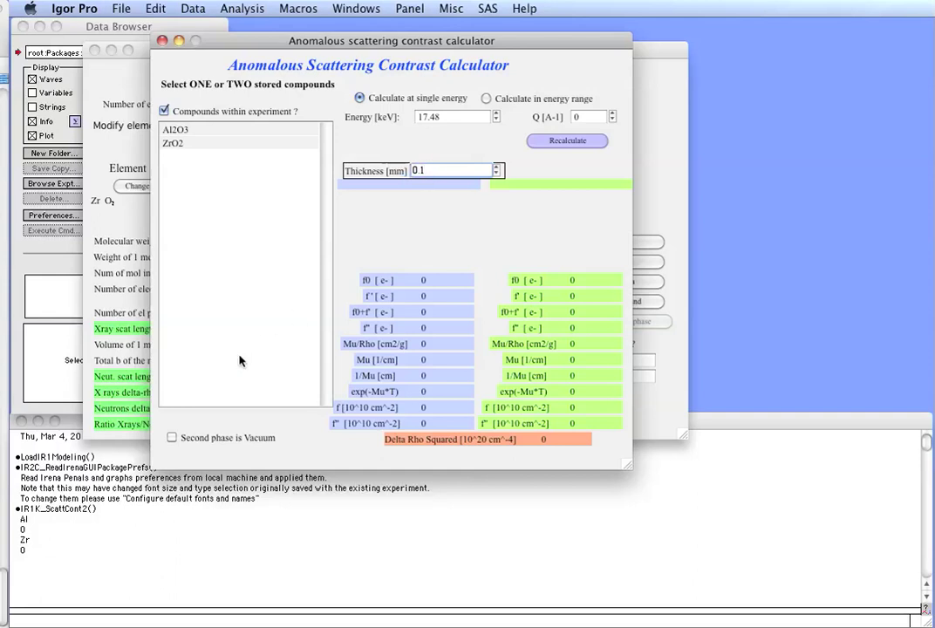
pyautogui.press('Return')
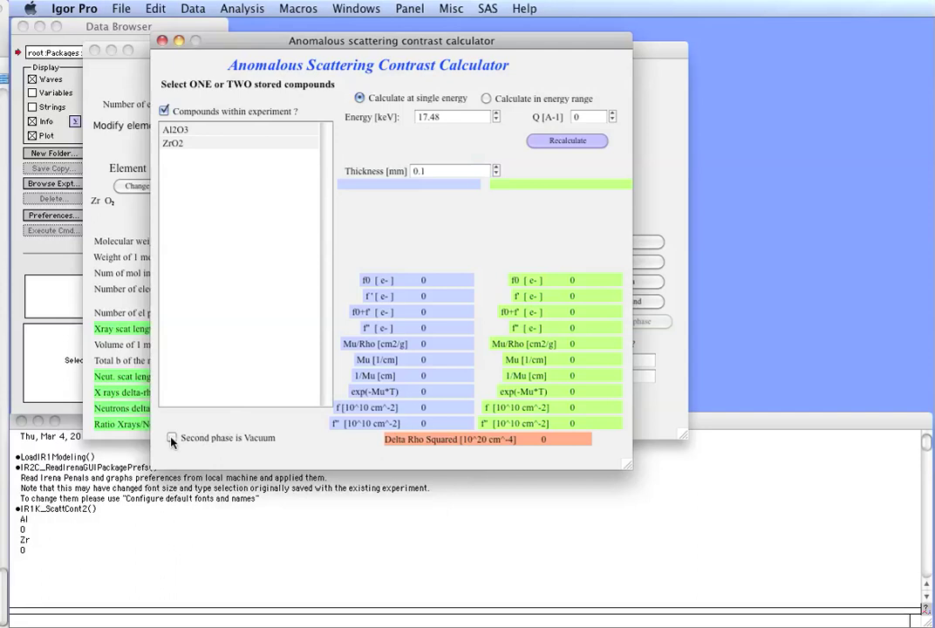
pyautogui.click(172, 439)
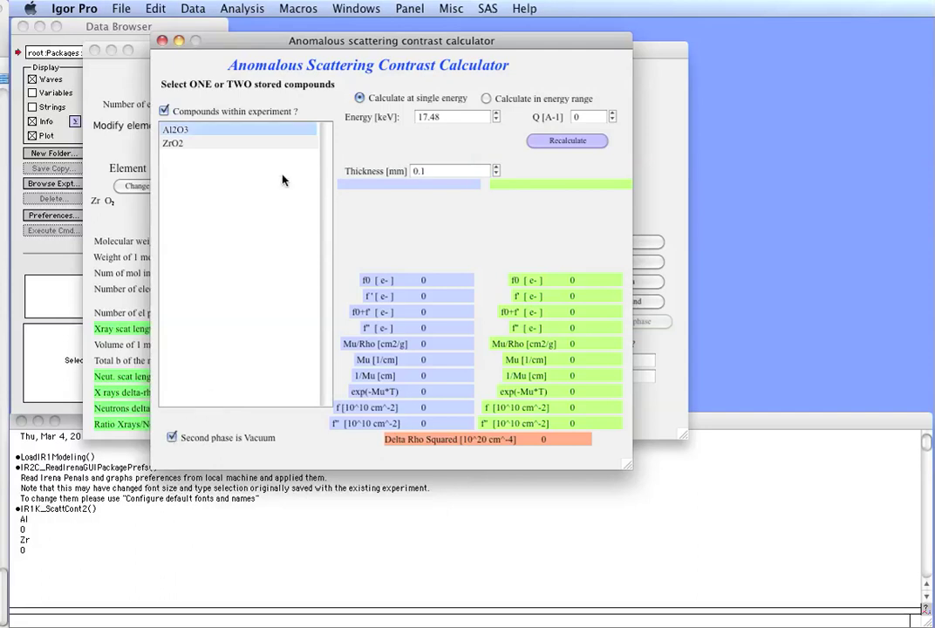
pyautogui.click(179, 145)
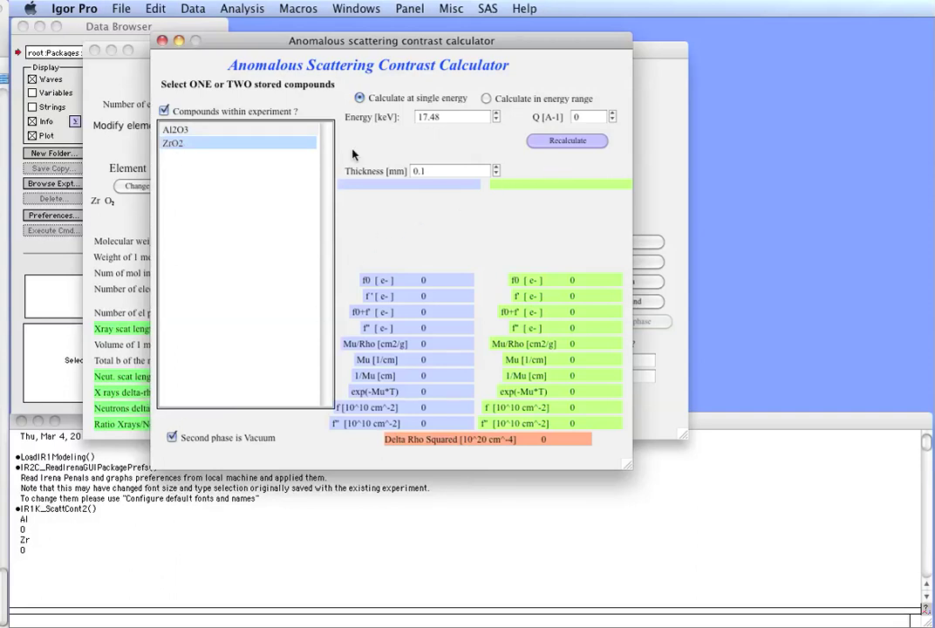
pyautogui.click(564, 146)
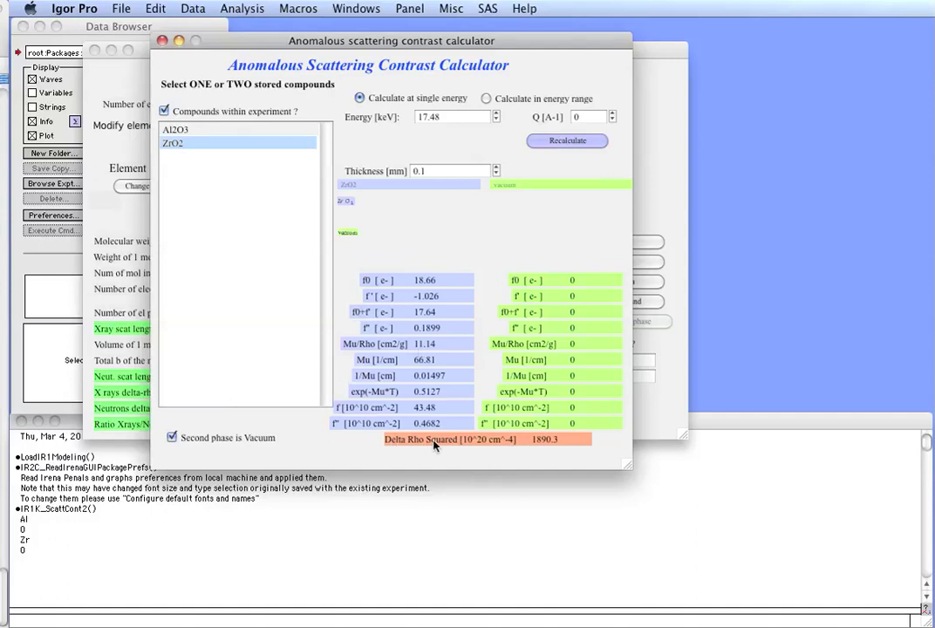
pyautogui.click(532, 440)
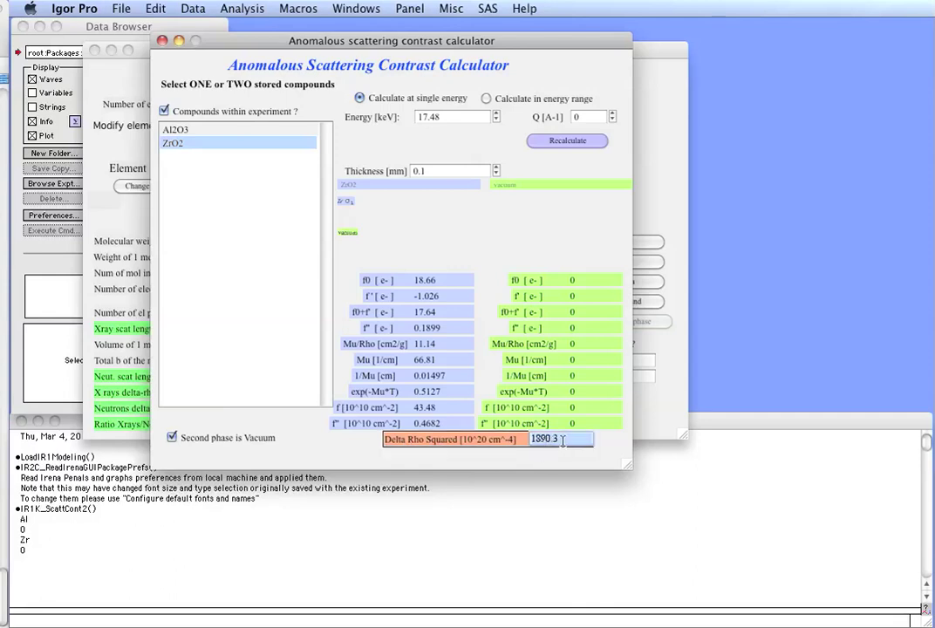
pyautogui.click(571, 440)
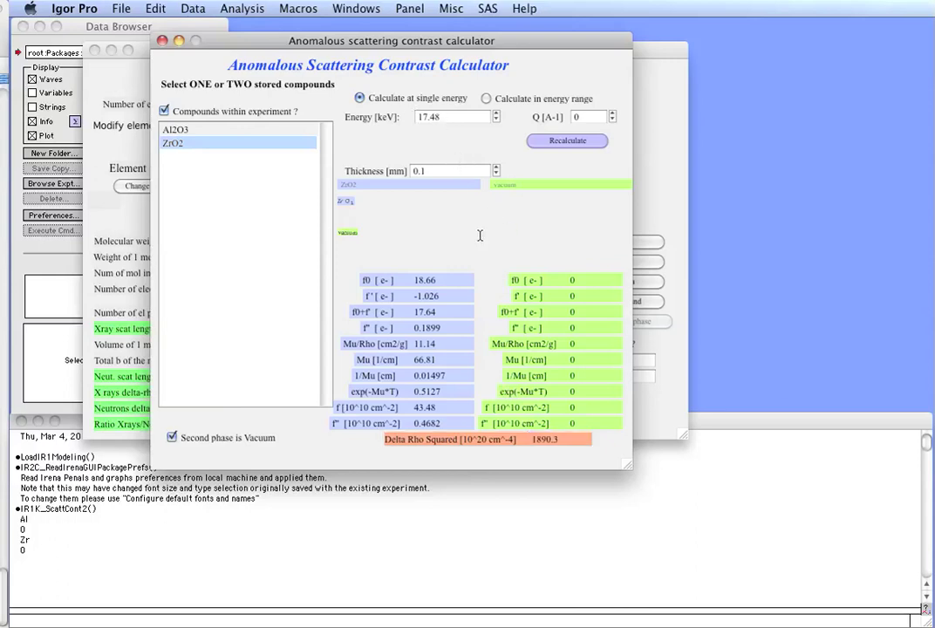
pyautogui.click(413, 392)
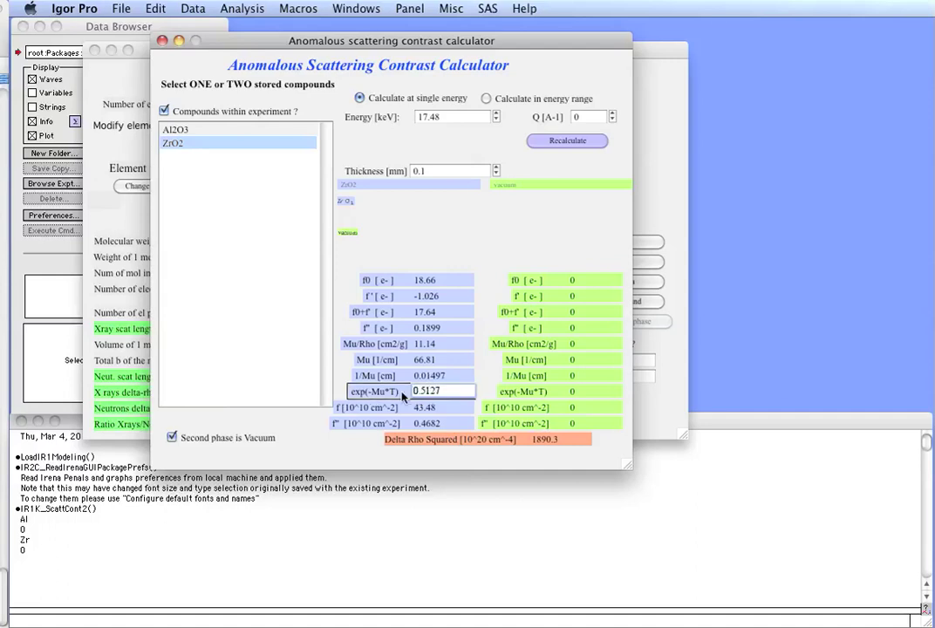
pyautogui.click(486, 377)
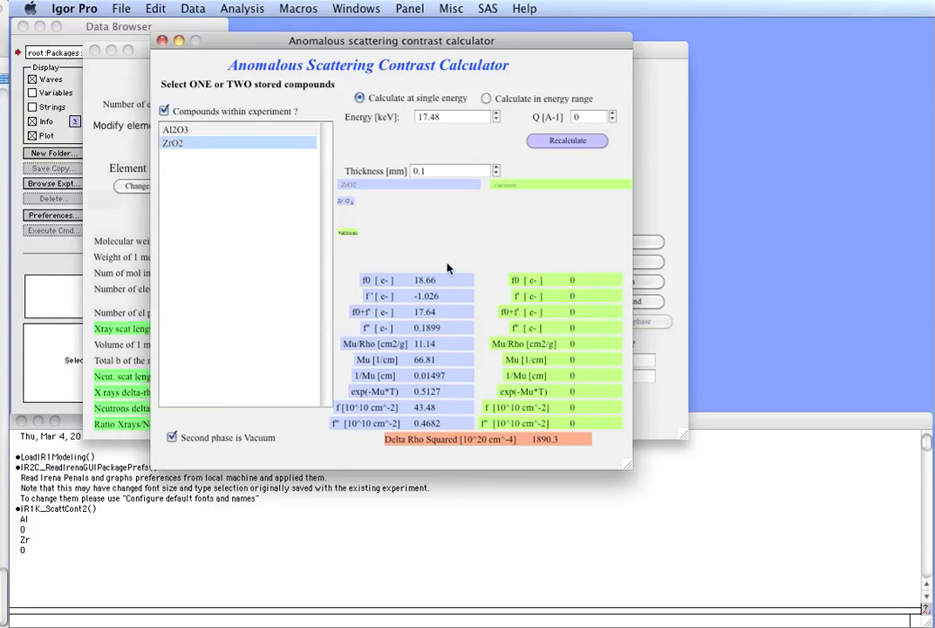
pyautogui.click(374, 170)
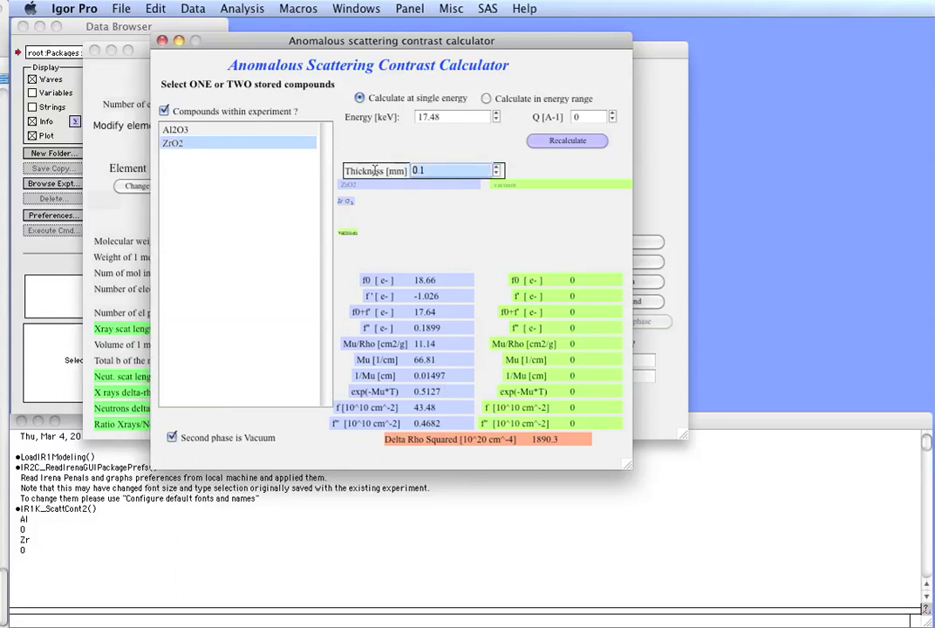
pyautogui.write('1')
pyautogui.press('Return')
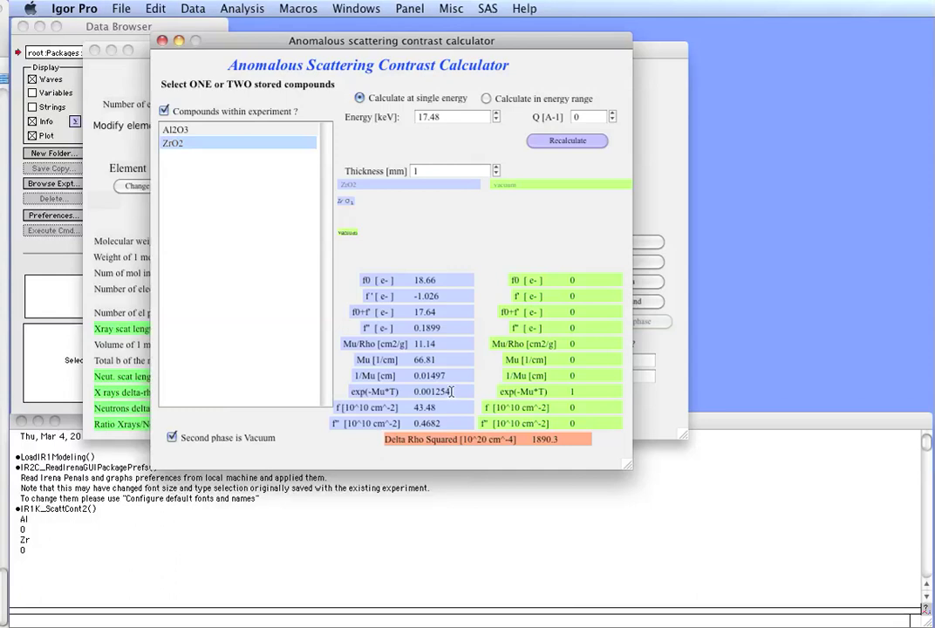
pyautogui.click(426, 170)
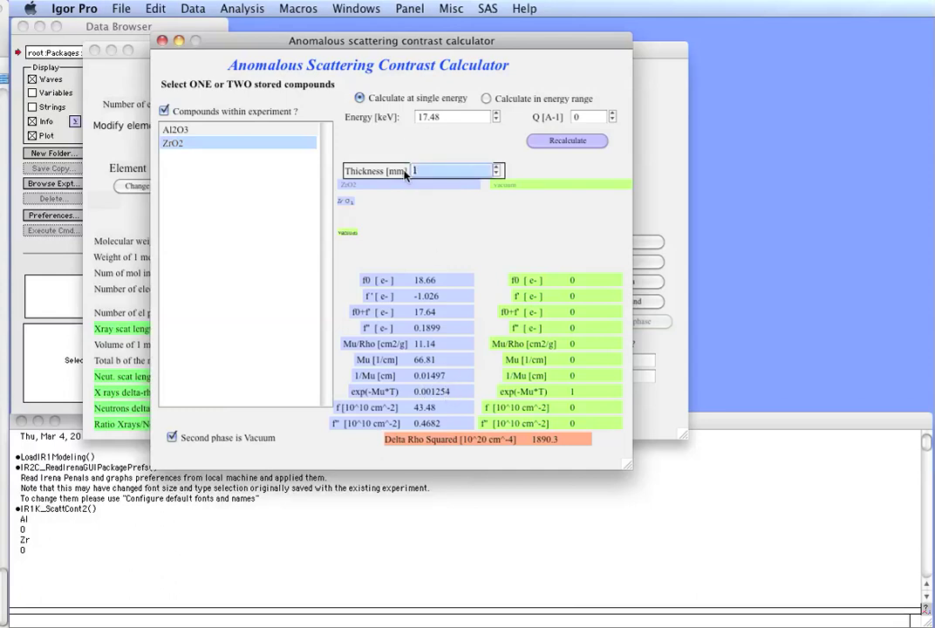
pyautogui.write('0.1')
pyautogui.press('Return')
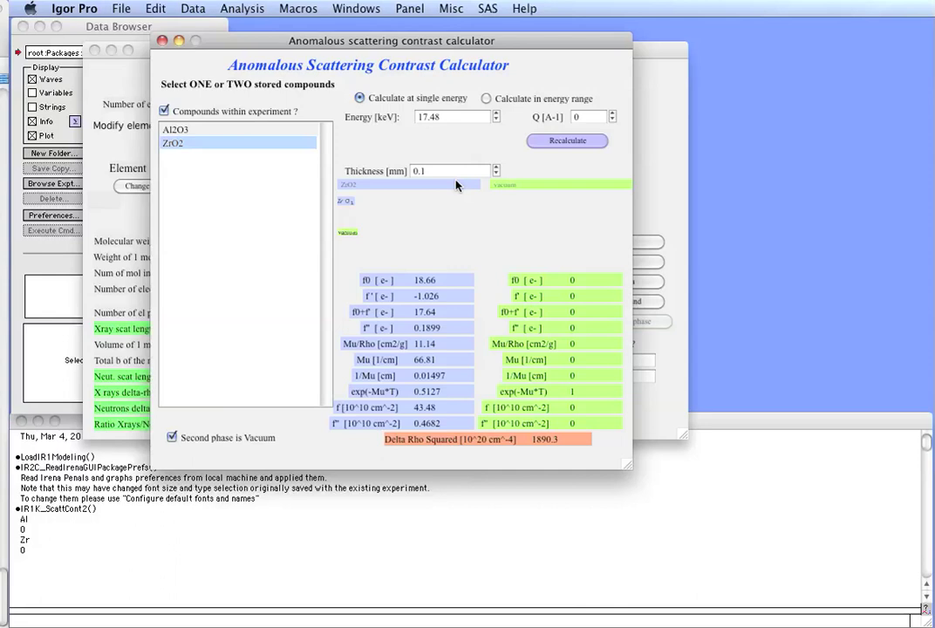
# - Switch to an energy-range calculation ending at 25 keV with 100 steps
pyautogui.click(486, 98)
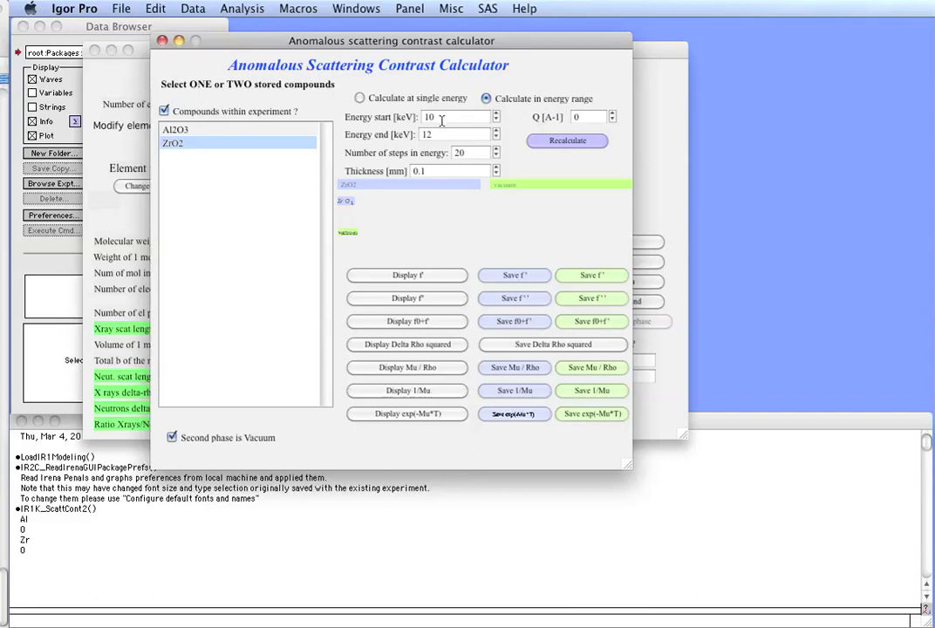
pyautogui.moveTo(471, 135); pyautogui.dragTo(394, 136)
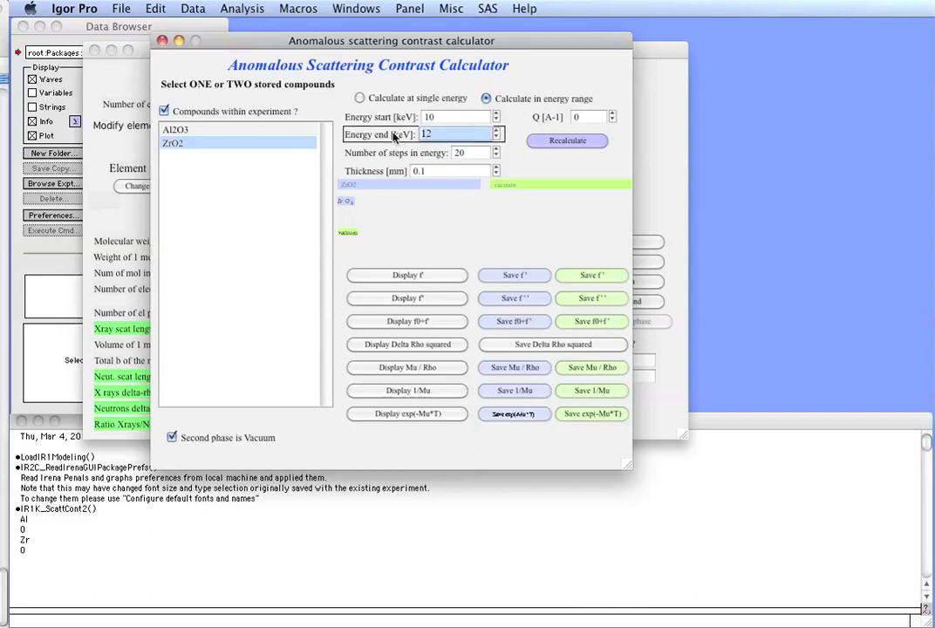
pyautogui.write('25')
pyautogui.press('Return')
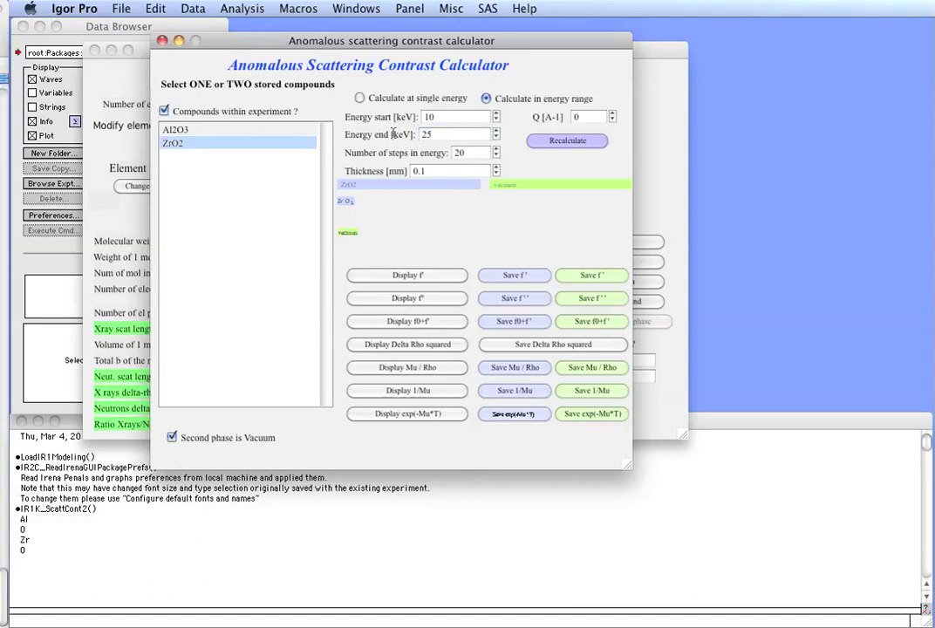
pyautogui.click(468, 155)
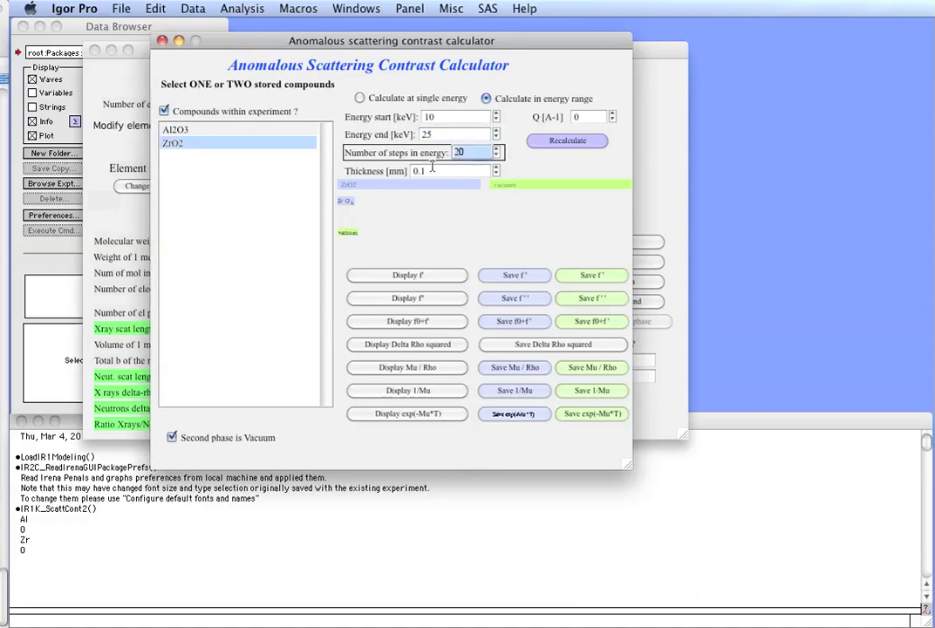
pyautogui.write('100')
pyautogui.press('Return')
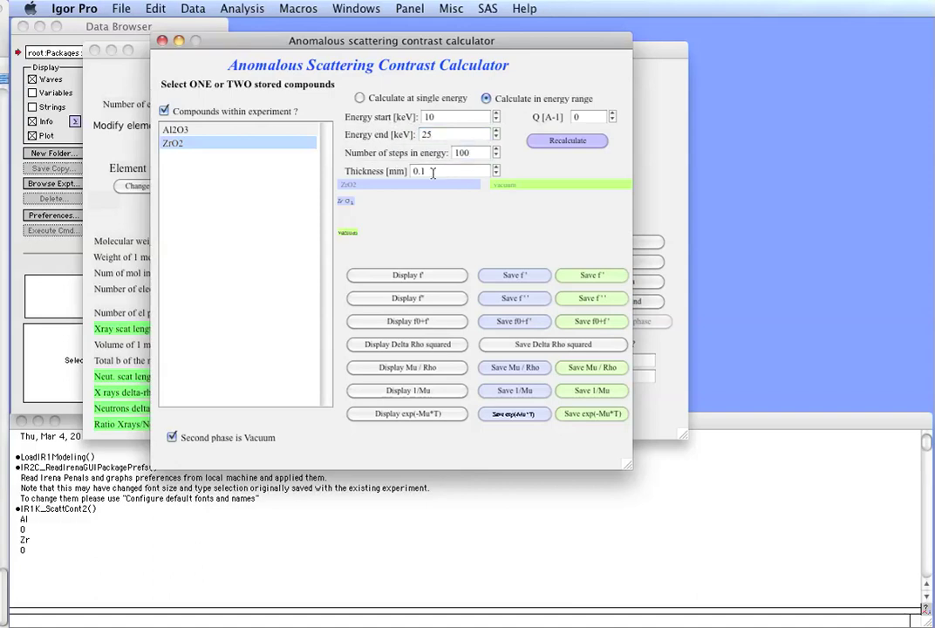
# - Set the thickness to 0.1 mm and recalculate ZrO2 values over the range
pyautogui.click(418, 170)
pyautogui.write('0.1')
pyautogui.click(581, 141)
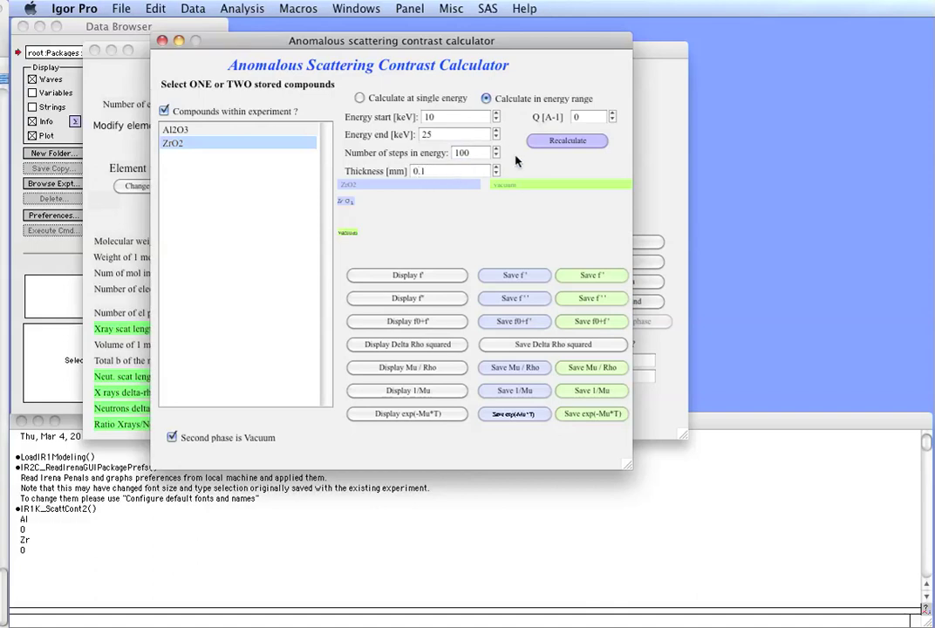
pyautogui.click(573, 142)
pyautogui.click(563, 142)
pyautogui.click(397, 347)
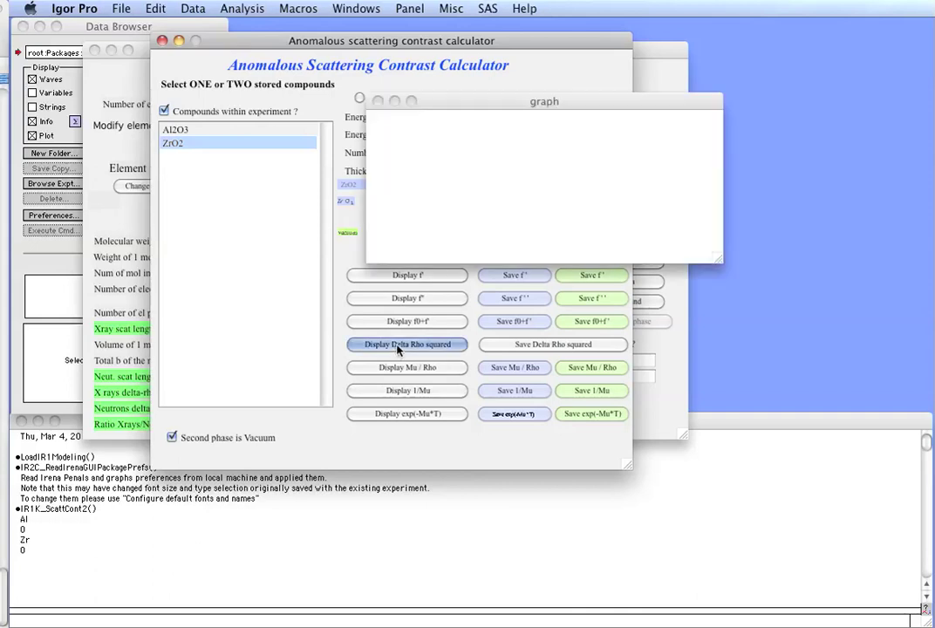
pyautogui.moveTo(487, 101); pyautogui.dragTo(388, 101)
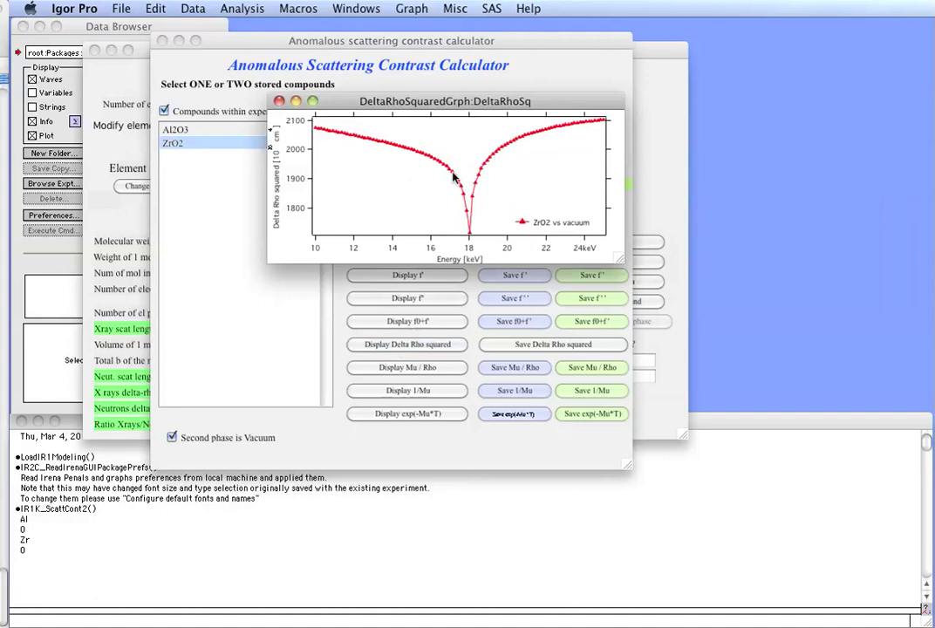
pyautogui.moveTo(620, 259); pyautogui.dragTo(738, 419)
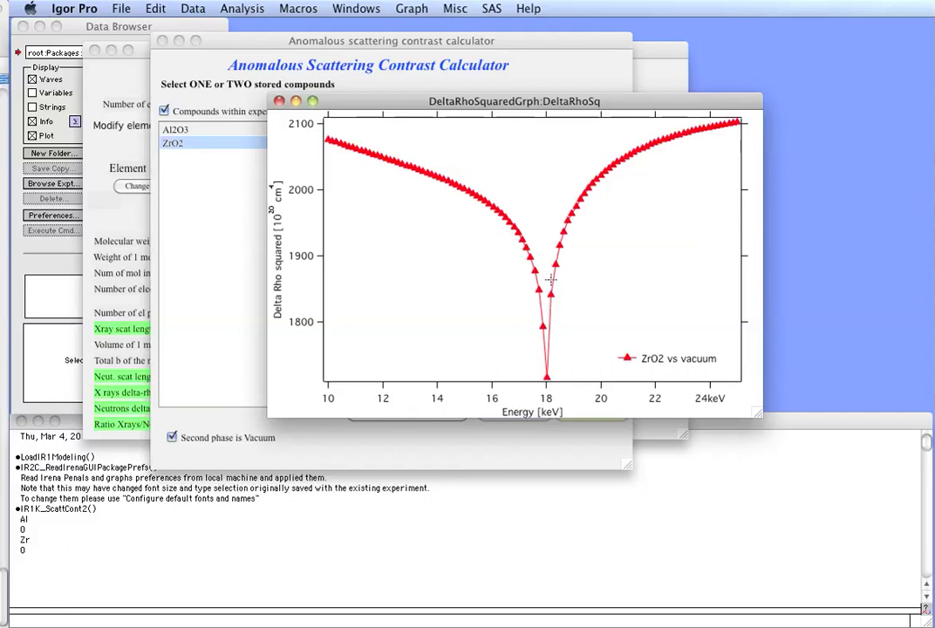
pyautogui.click(296, 101)
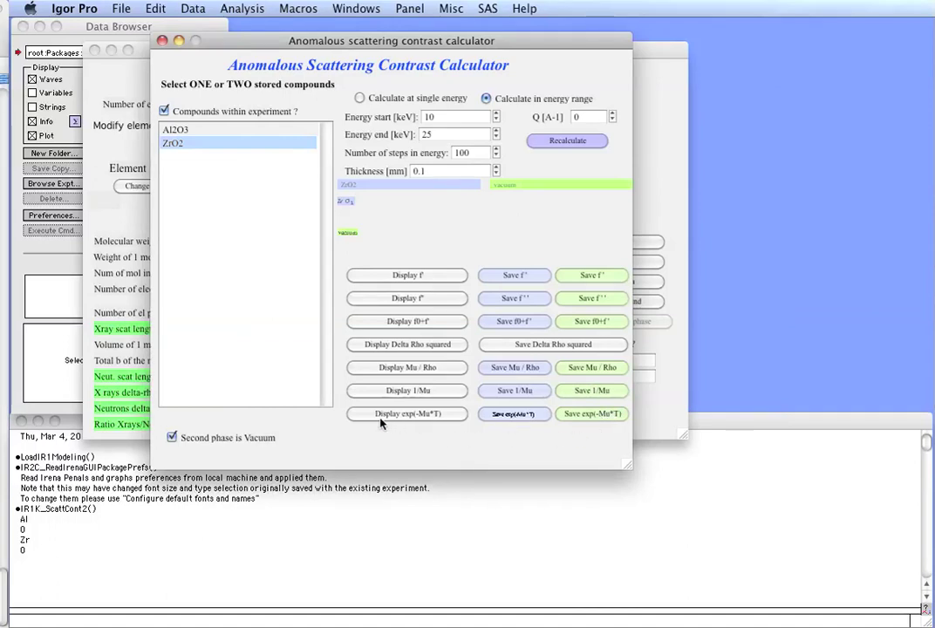
# - Plot ZrO2 transmission exp(-Mu*T) versus energy, then move the graph up-left and enlarge it
pyautogui.click(442, 417)
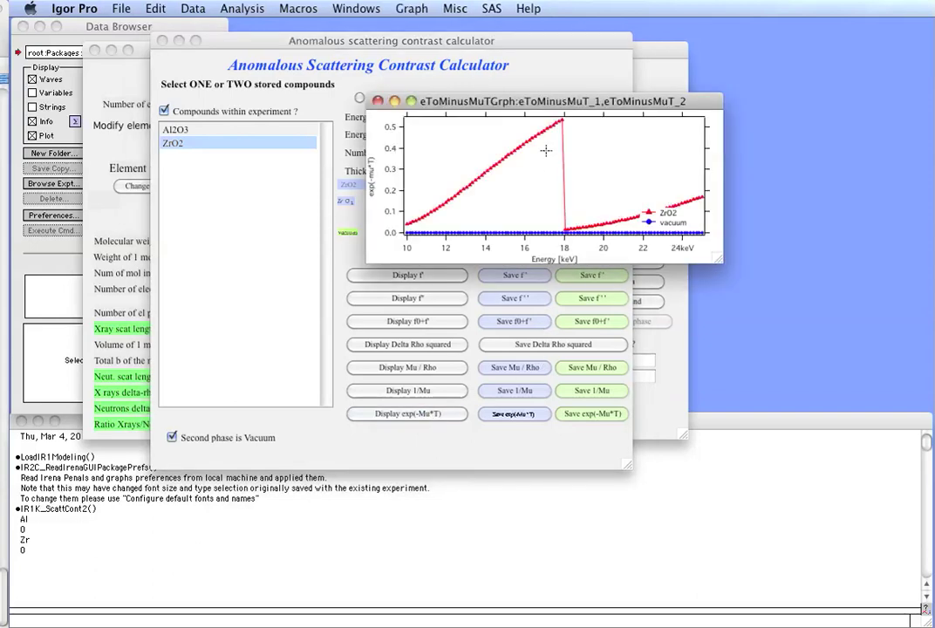
pyautogui.moveTo(448, 92); pyautogui.dragTo(303, 84)
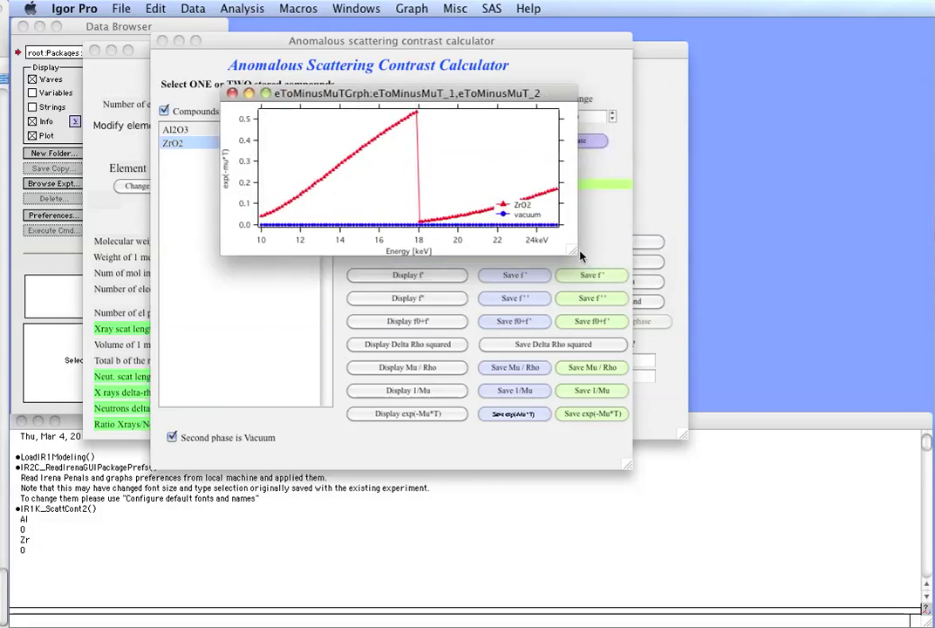
pyautogui.moveTo(580, 255); pyautogui.dragTo(835, 561)
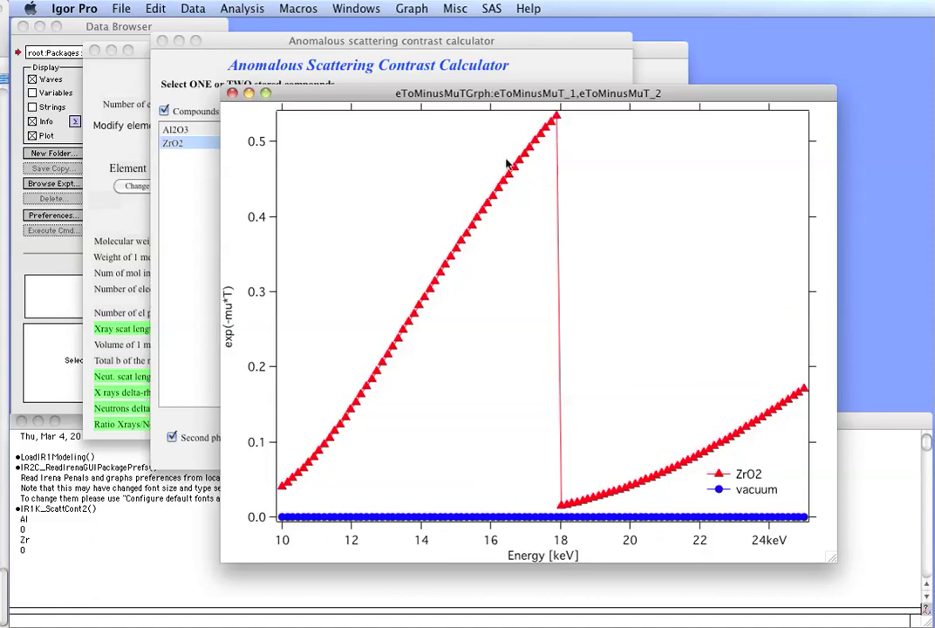
# - Close the eToMinusMuTGrph transmission graph window
pyautogui.click(232, 93)
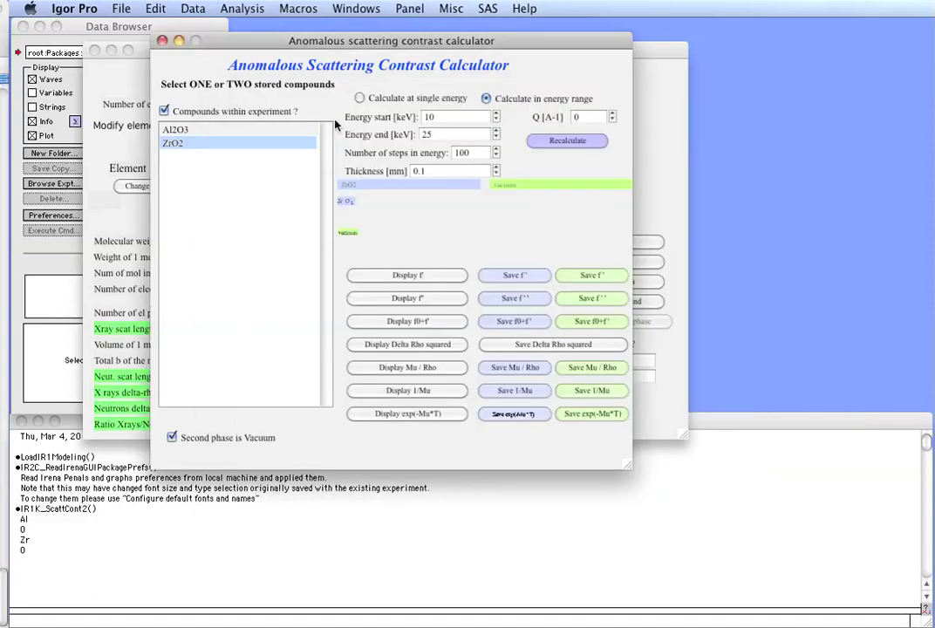